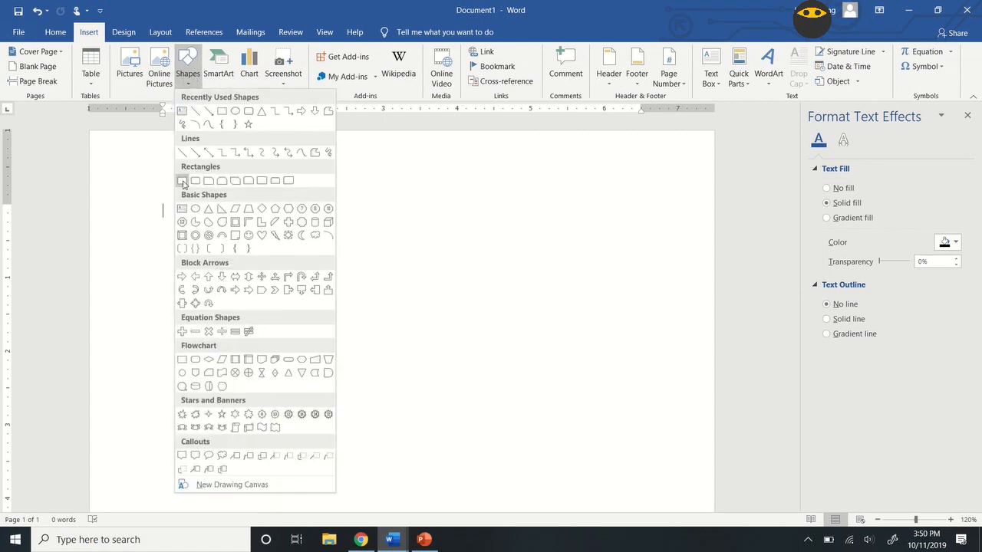
# Draw a blank rectangle about 3.08 inches high and 2.58 inches wide on the page as the card outline
pyautogui.click(183, 182)
pyautogui.moveTo(212, 202)
pyautogui.mouseDown()
pyautogui.moveTo(314, 373)
pyautogui.moveTo(402, 429)
pyautogui.mouseUp()
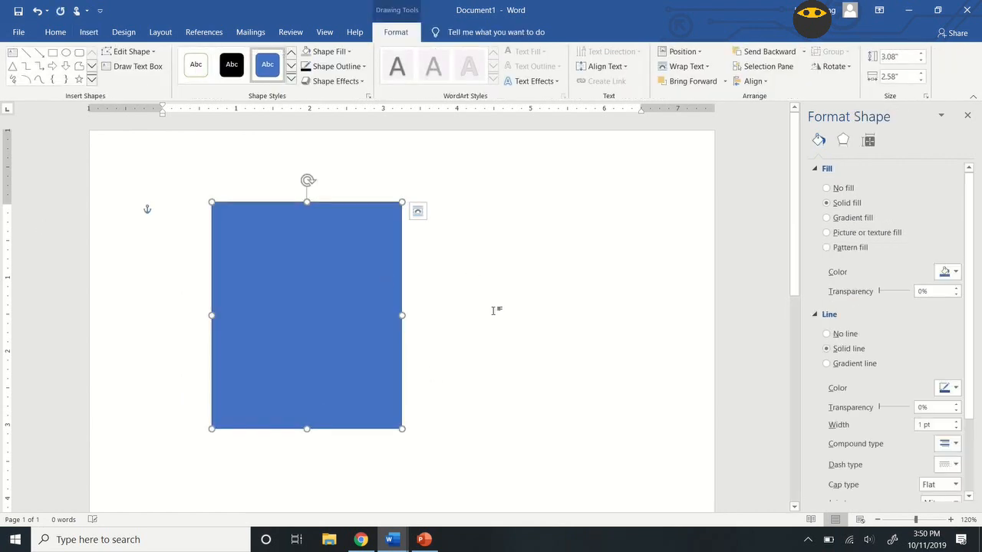
pyautogui.click(453, 309)
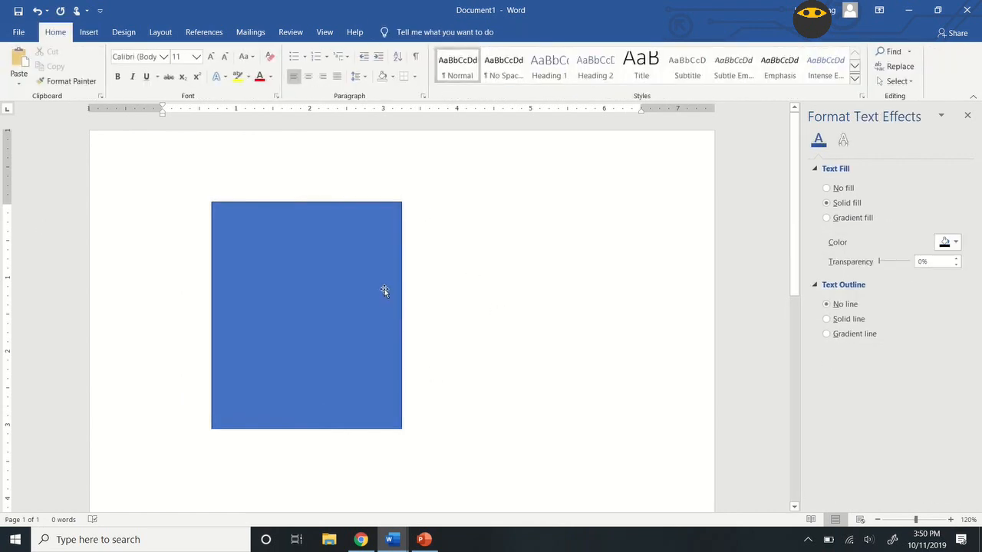
# Duplicate the card rectangle and place the copy beside the original, level with it
pyautogui.click(385, 289)
pyautogui.rightClick(366, 253)
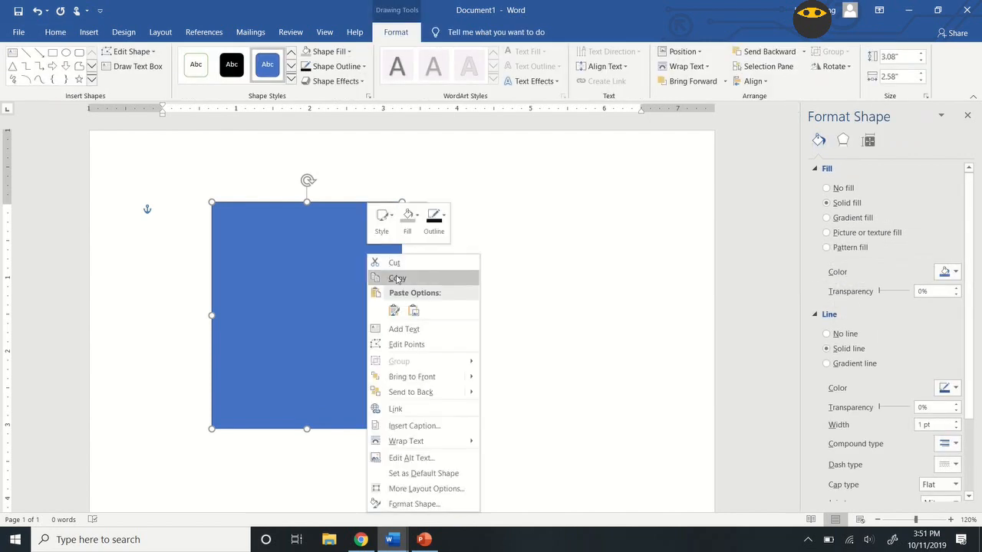
pyautogui.click(399, 278)
pyautogui.rightClick(492, 285)
pyautogui.click(539, 337)
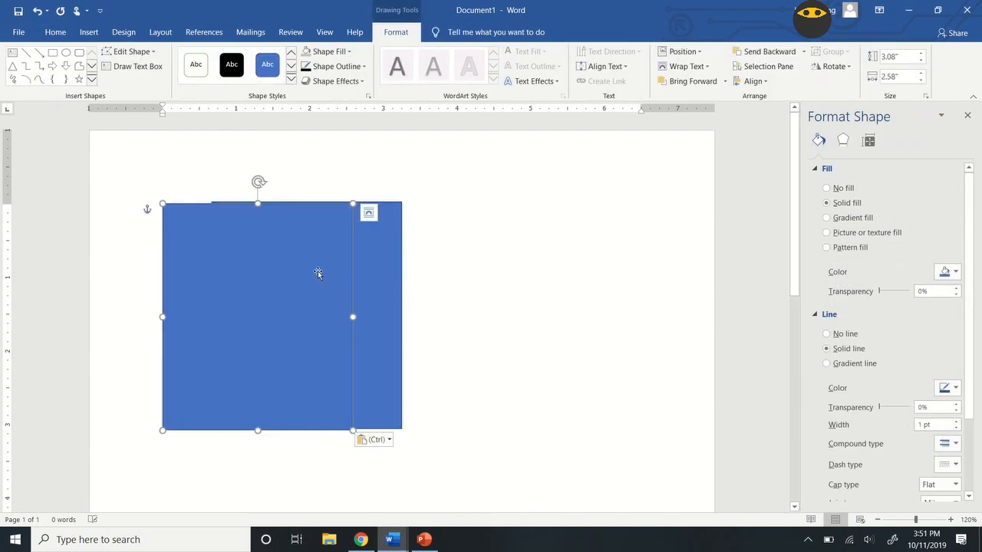
pyautogui.moveTo(318, 274); pyautogui.dragTo(580, 271)
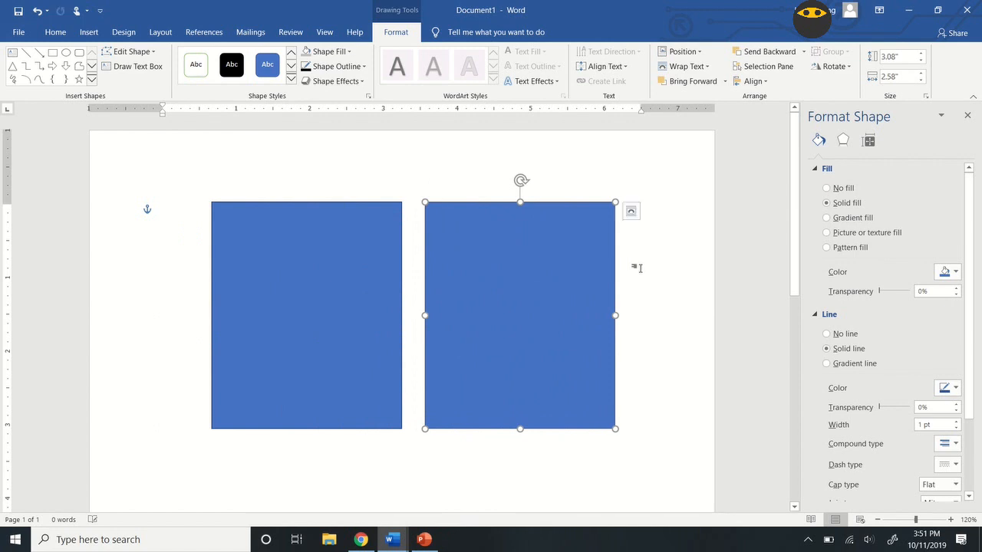
# Shrink the copied rectangle to about 2.44 inches wide, centre it inside the original and trim its height to leave an even border
pyautogui.click(637, 268)
pyautogui.click(581, 244)
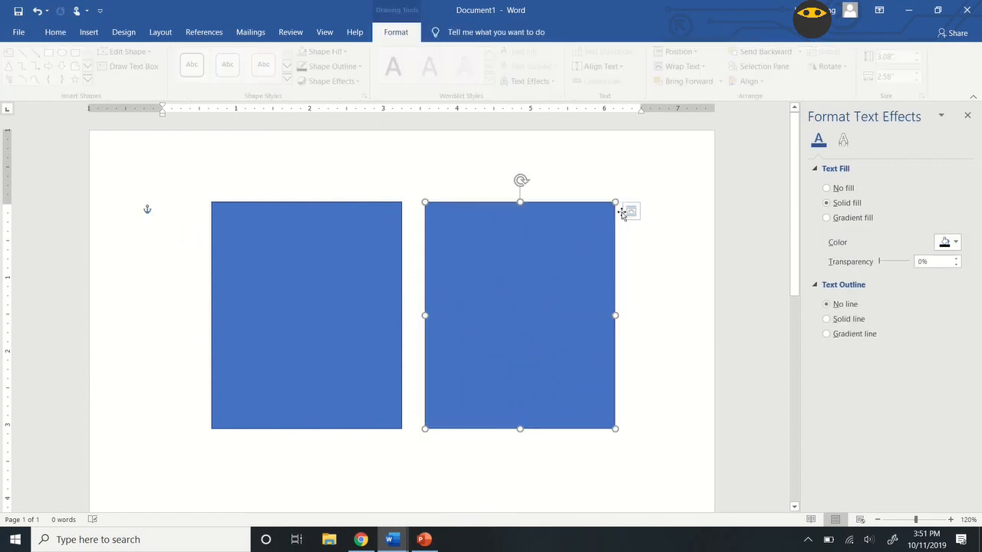
pyautogui.moveTo(615, 202); pyautogui.dragTo(606, 210)
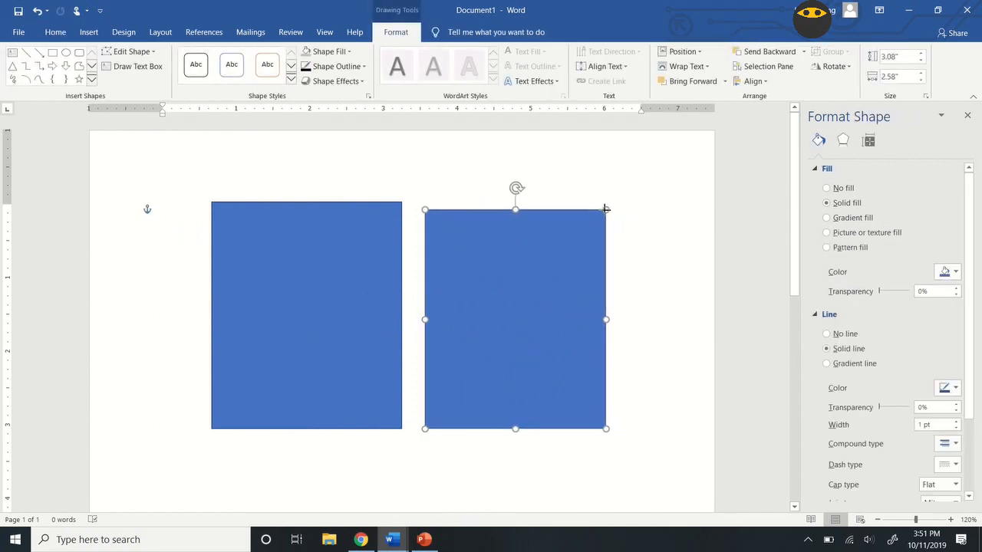
pyautogui.moveTo(585, 254); pyautogui.dragTo(374, 256)
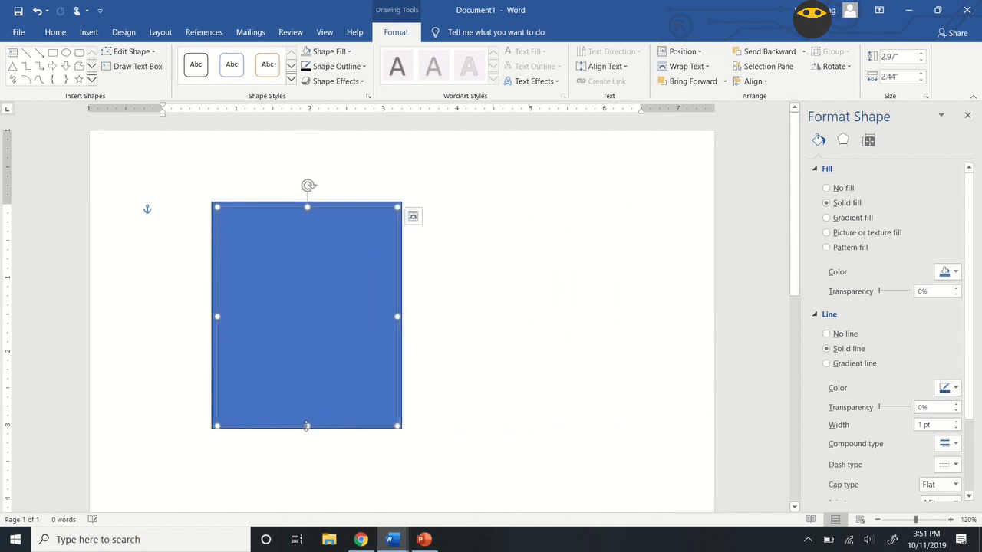
pyautogui.moveTo(305, 424); pyautogui.dragTo(307, 421)
pyautogui.click(476, 281)
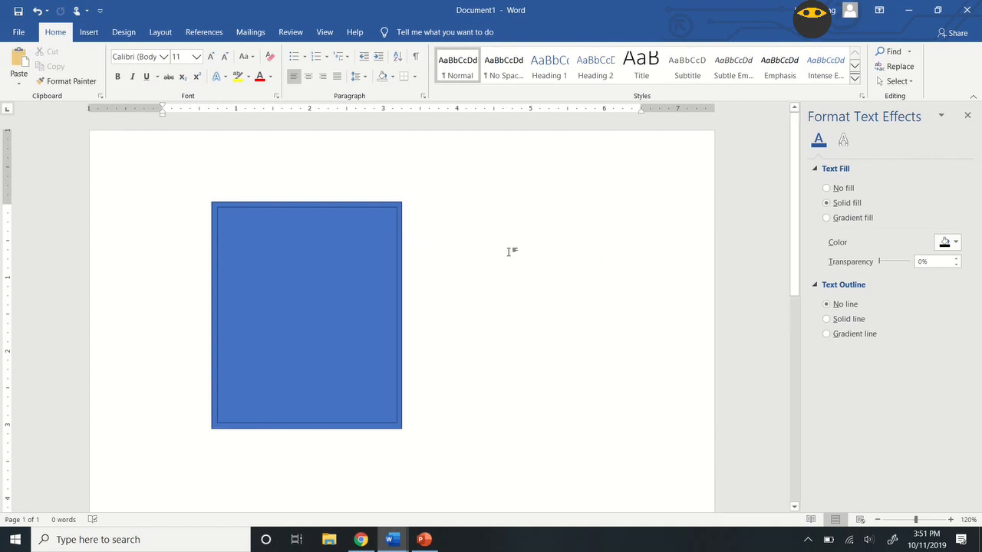
# Draw a rounded rectangle and fit it inside the card's upper edge as a title bar about 0.35 by 2.21 inches
pyautogui.click(89, 32)
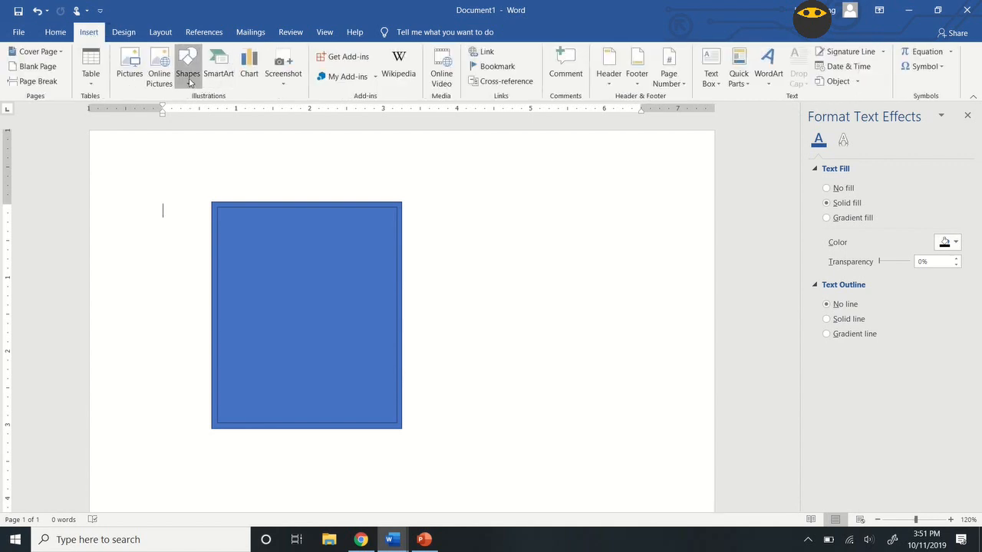
pyautogui.click(188, 77)
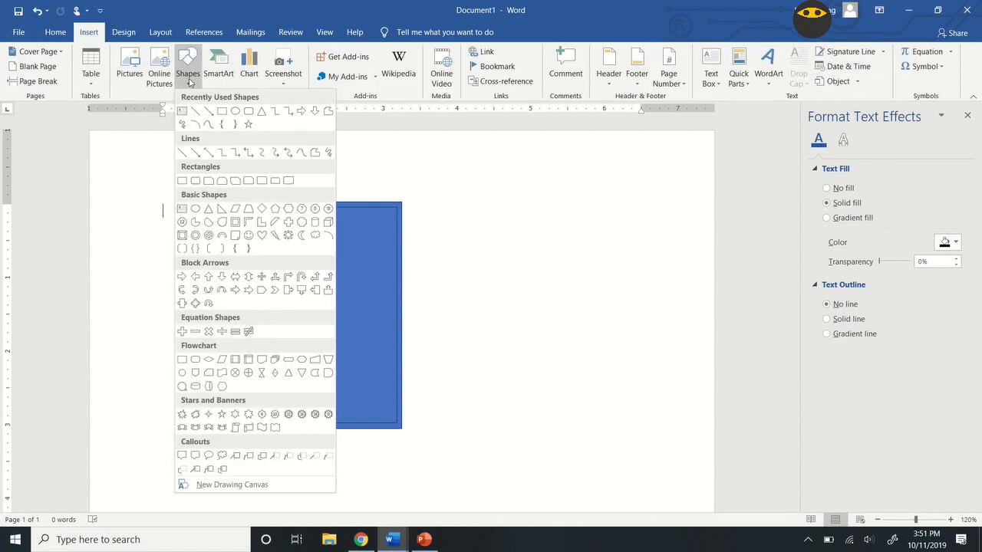
pyautogui.click(195, 181)
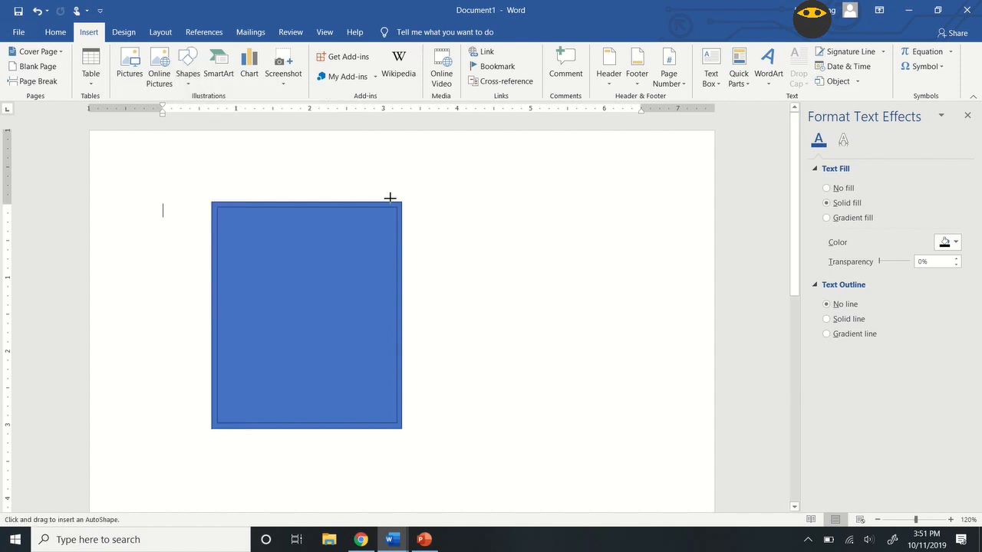
pyautogui.moveTo(441, 225); pyautogui.dragTo(579, 289)
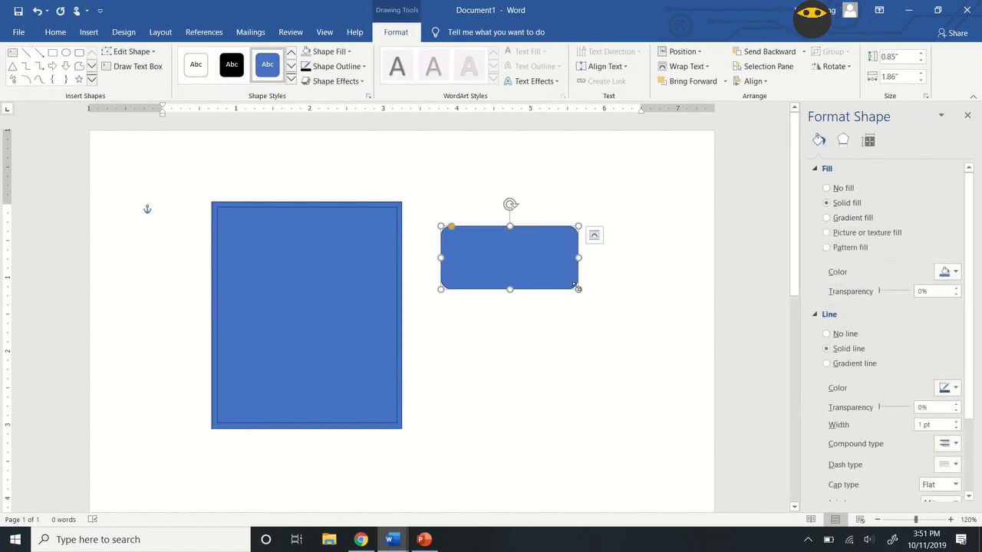
pyautogui.moveTo(576, 287); pyautogui.dragTo(388, 226)
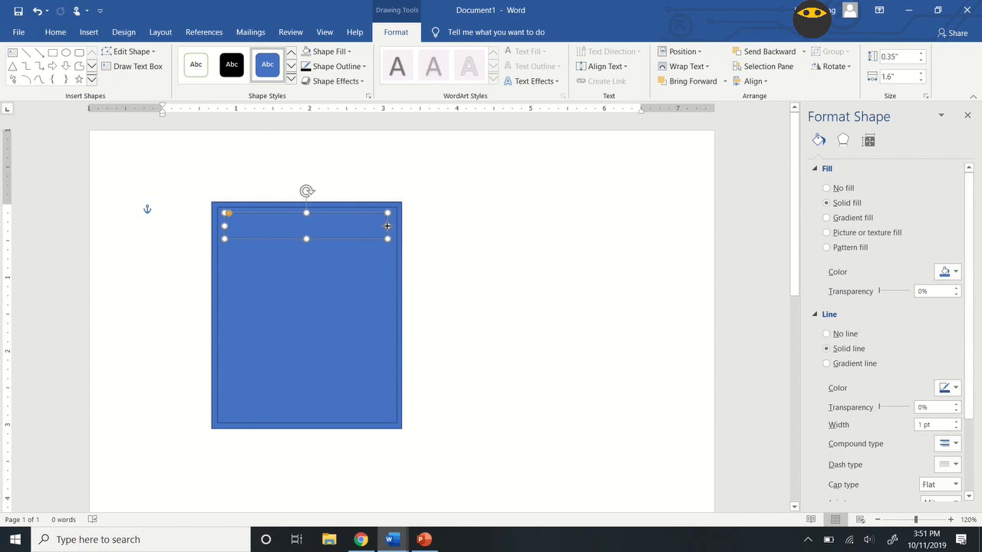
pyautogui.click(487, 228)
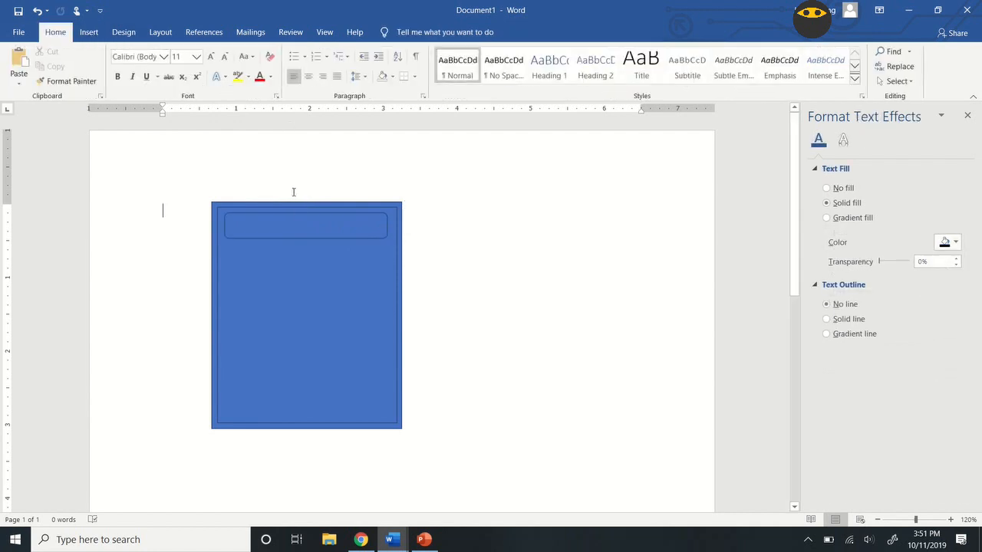
# Draw a rectangle and fit it directly below the title bar at about 1.08 inches high and 2.21 inches wide
pyautogui.click(89, 32)
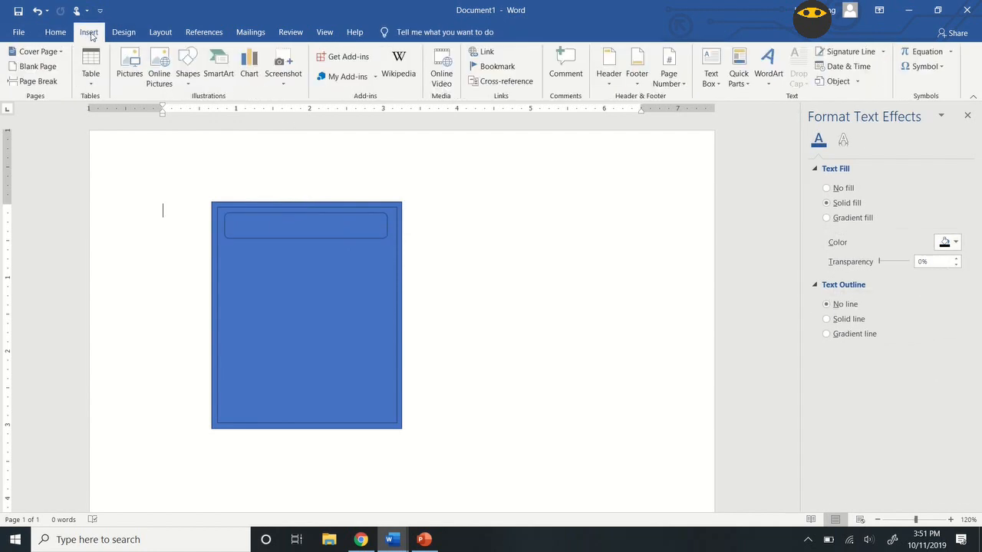
pyautogui.click(187, 77)
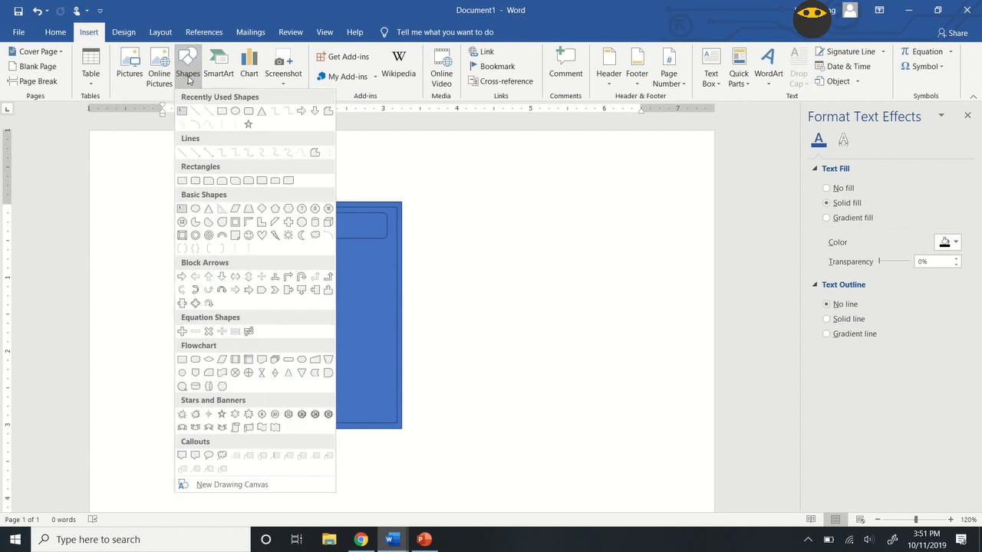
pyautogui.click(182, 181)
pyautogui.moveTo(459, 213); pyautogui.dragTo(589, 293)
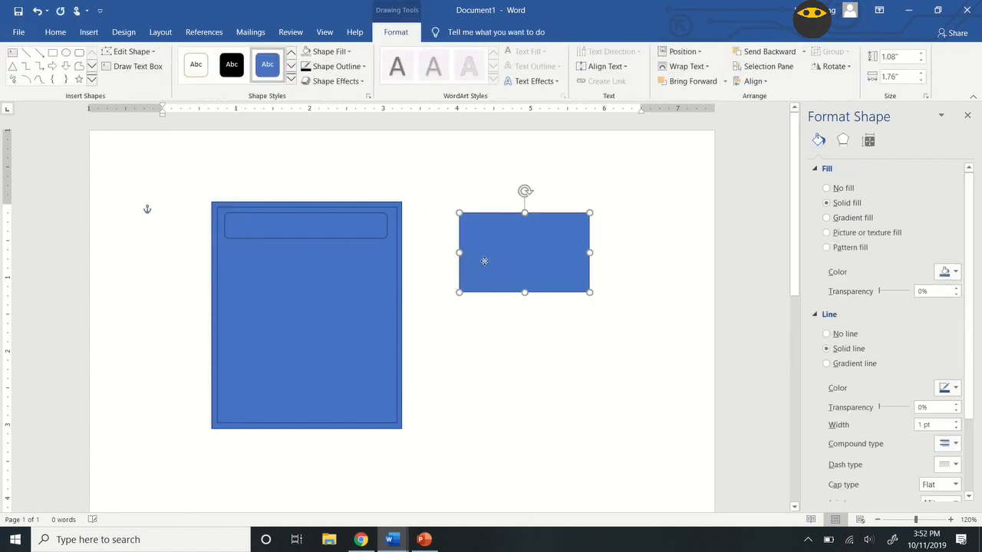
pyautogui.moveTo(484, 261); pyautogui.dragTo(273, 287)
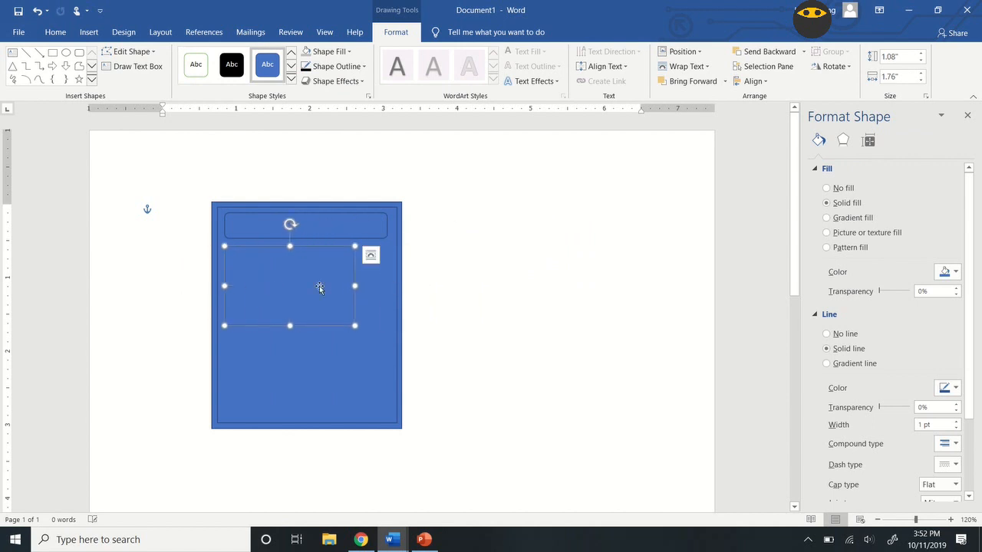
pyautogui.moveTo(354, 285); pyautogui.dragTo(388, 285)
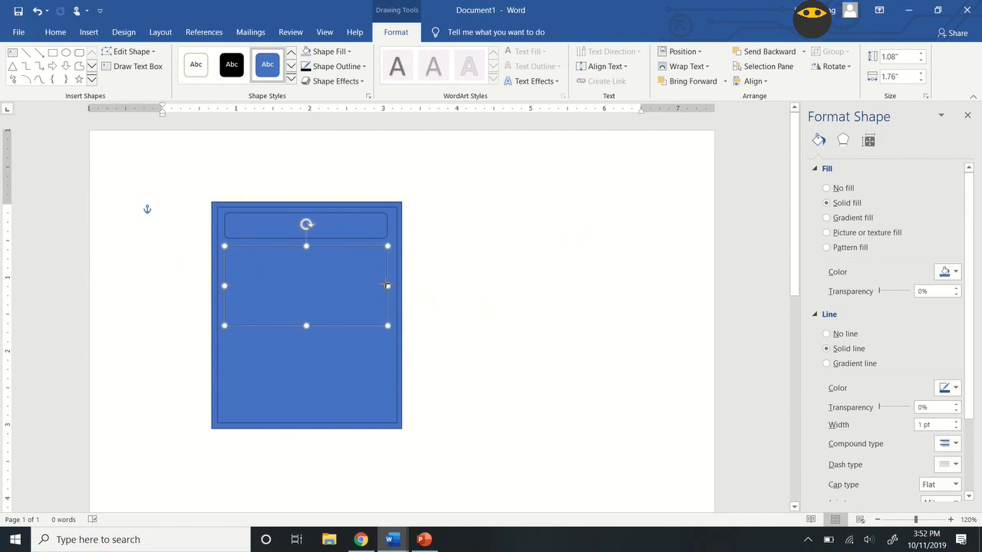
pyautogui.click(476, 310)
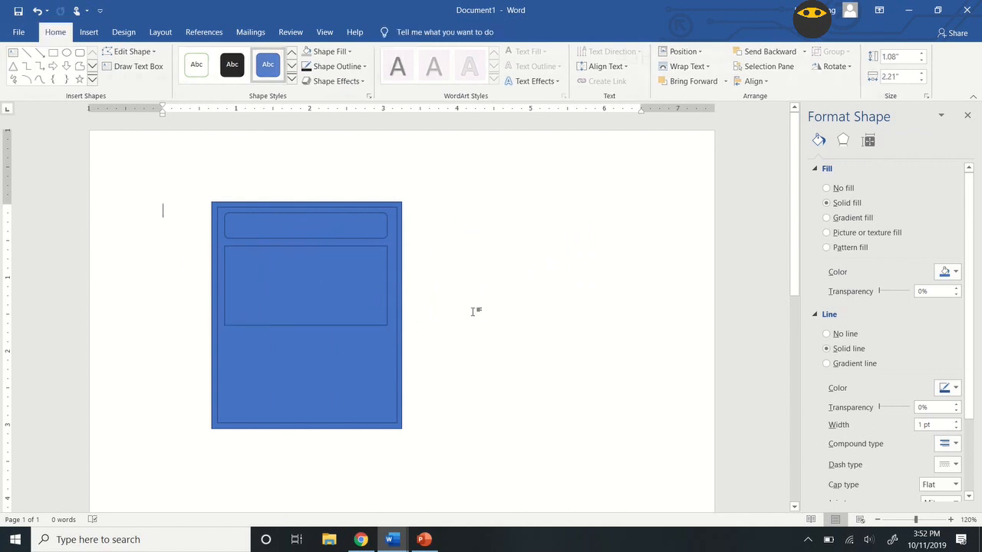
# Duplicate the middle rectangle and fit the copy into the card's lower area at about 1.15 by 2.21 inches
pyautogui.click(360, 325)
pyautogui.rightClick(360, 324)
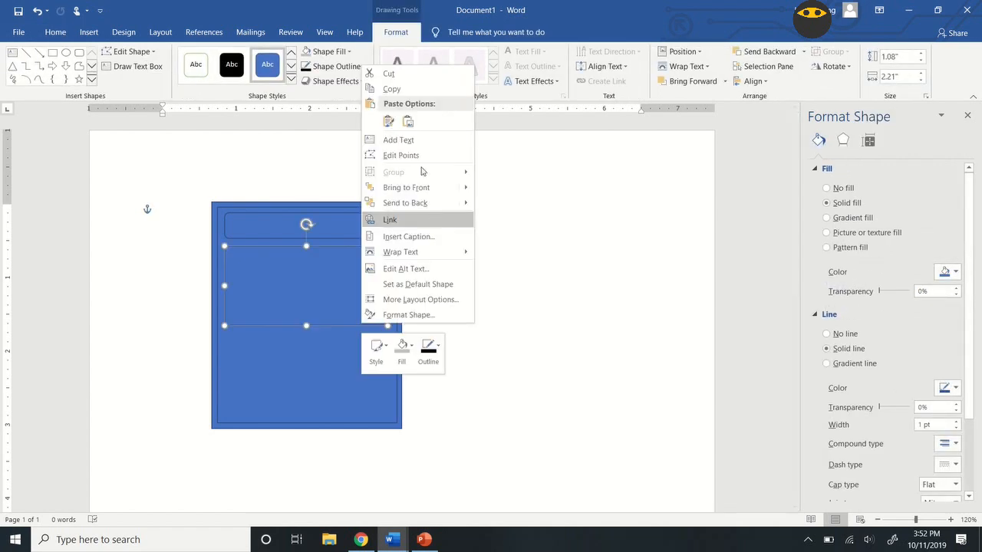
pyautogui.click(404, 94)
pyautogui.rightClick(557, 302)
pyautogui.click(581, 354)
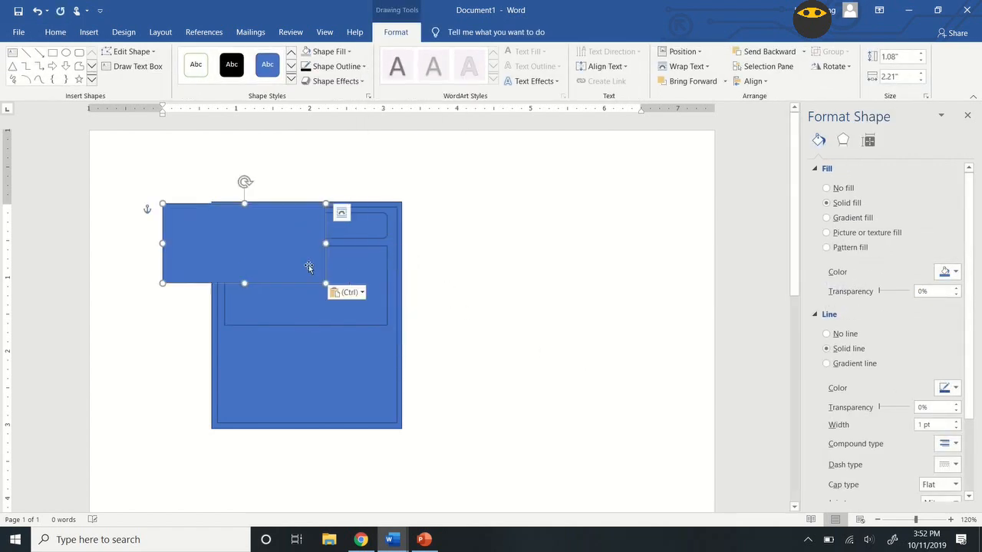
pyautogui.moveTo(309, 264); pyautogui.dragTo(357, 395)
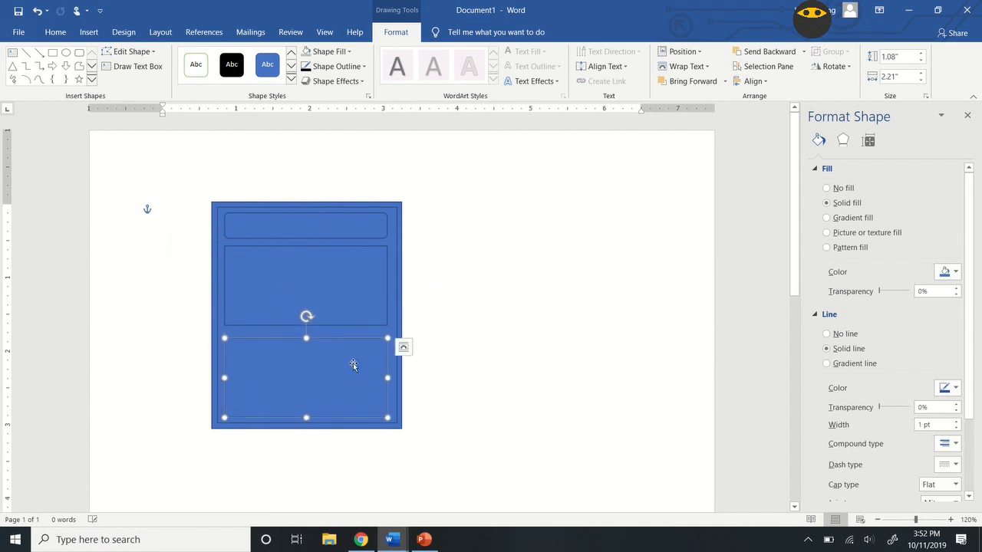
pyautogui.click(498, 311)
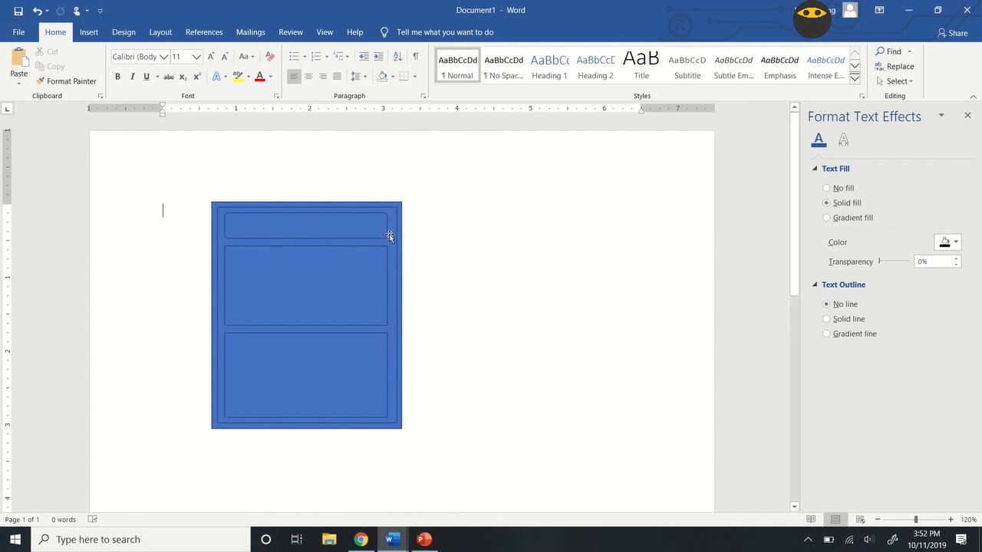
# Enable text entry in the rounded title bar of the card
pyautogui.click(369, 222)
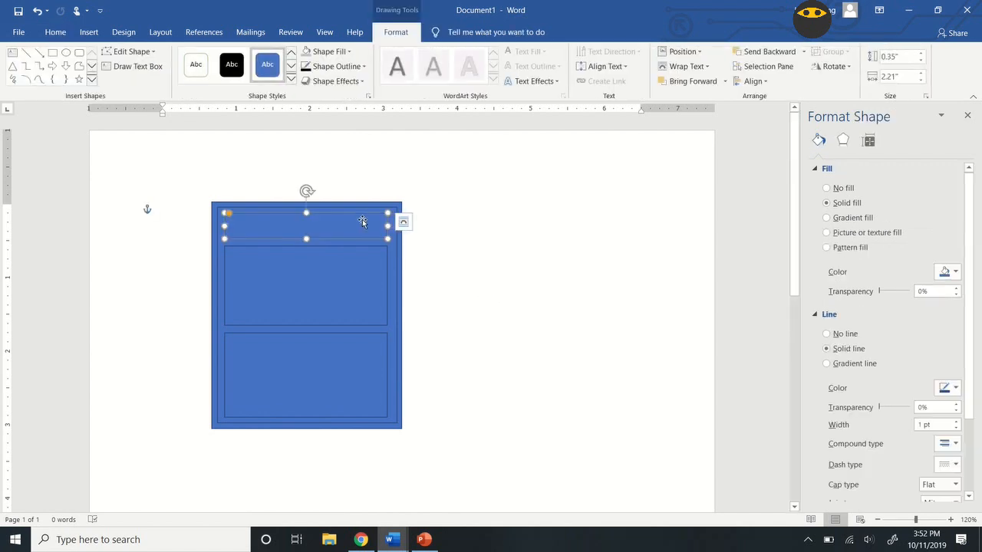
pyautogui.rightClick(362, 222)
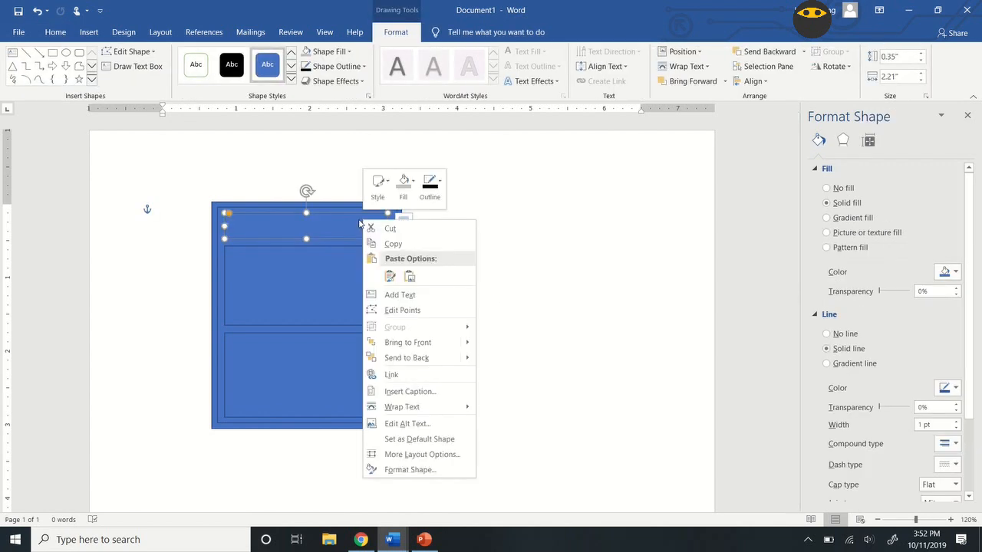
pyautogui.click(397, 295)
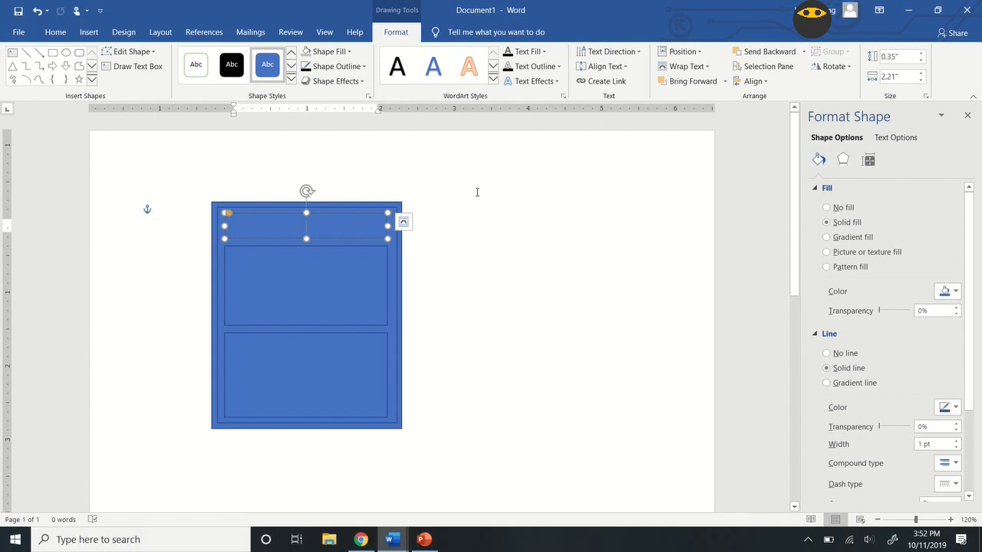
pyautogui.write('473tiuhdfuihgsue')
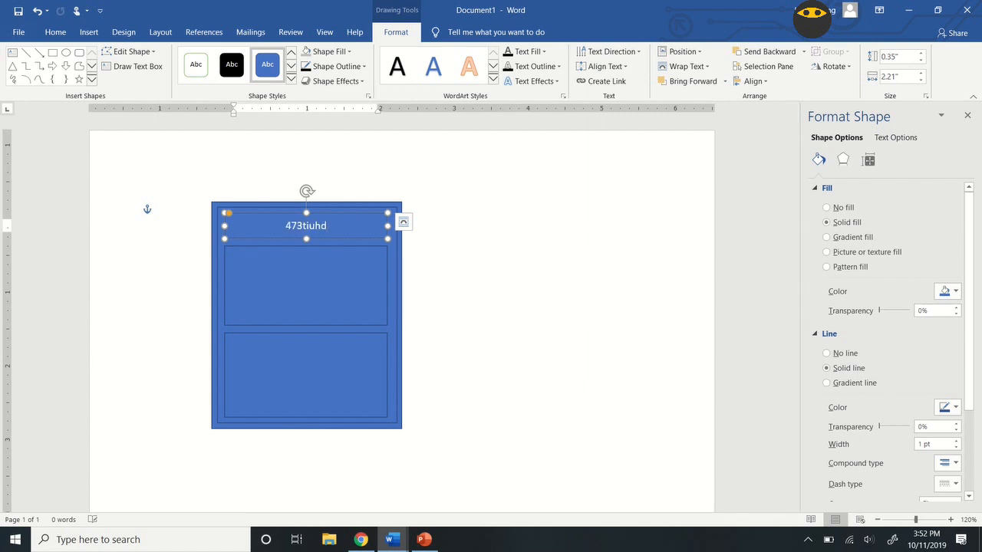
pyautogui.press('BackSpace')
pyautogui.press('BackSpace')
pyautogui.press('BackSpace')
pyautogui.press('BackSpace')
pyautogui.press('BackSpace')
pyautogui.press('BackSpace')
pyautogui.press('BackSpace')
pyautogui.press('BackSpace')
pyautogui.press('BackSpace')
pyautogui.press('BackSpace')
pyautogui.press('BackSpace')
pyautogui.press('BackSpace')
pyautogui.press('BackSpace')
pyautogui.press('BackSpace')
pyautogui.press('BackSpace')
# Enter the text "Name" in the card's title bar
pyautogui.write('Name')
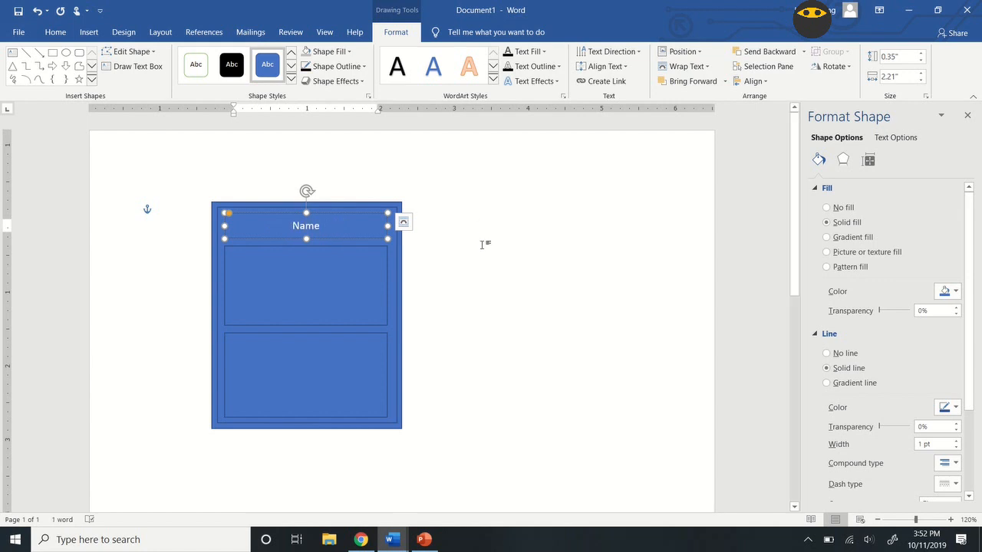
pyautogui.click(482, 244)
# Add the text "Effect" to the lower rectangle of the card
pyautogui.click(319, 336)
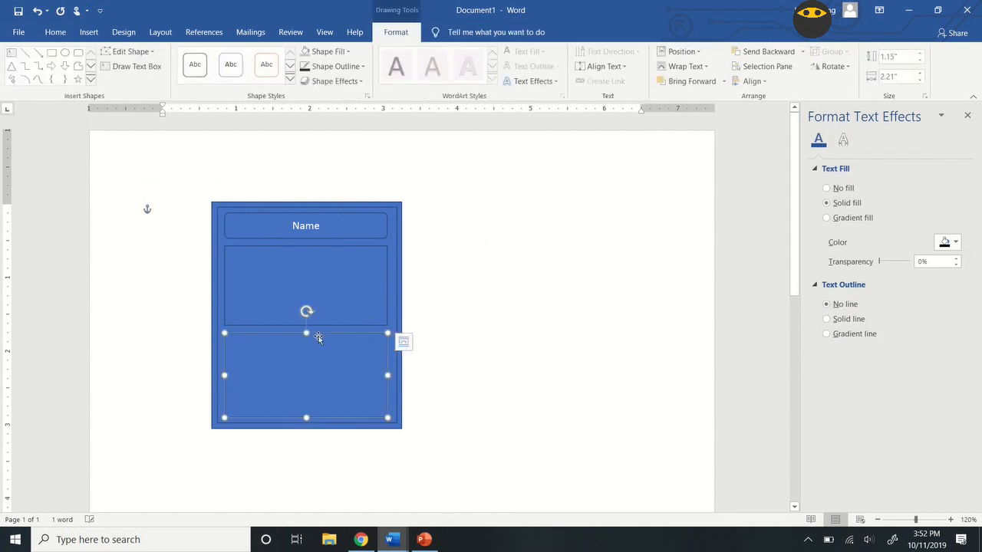
pyautogui.rightClick(319, 336)
pyautogui.click(361, 155)
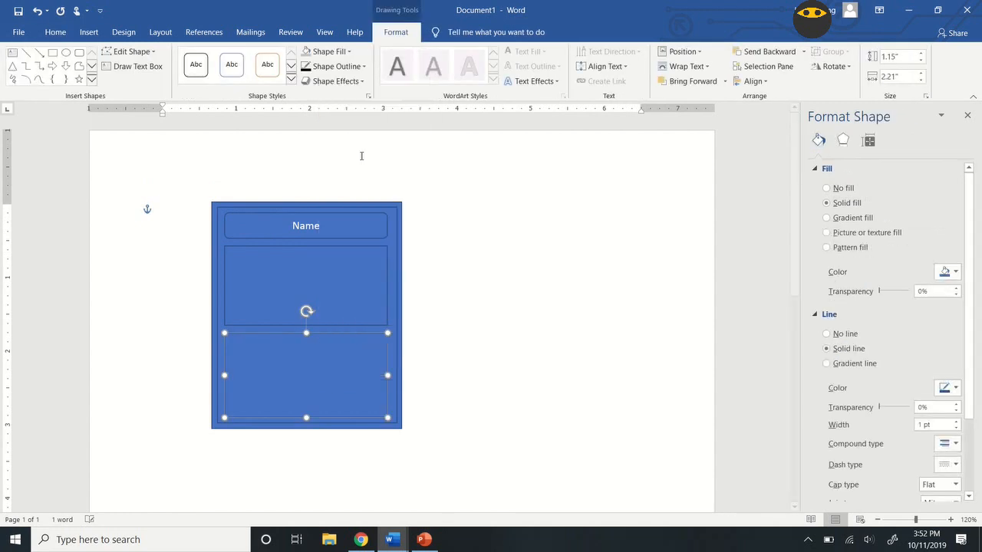
pyautogui.write('Effect')
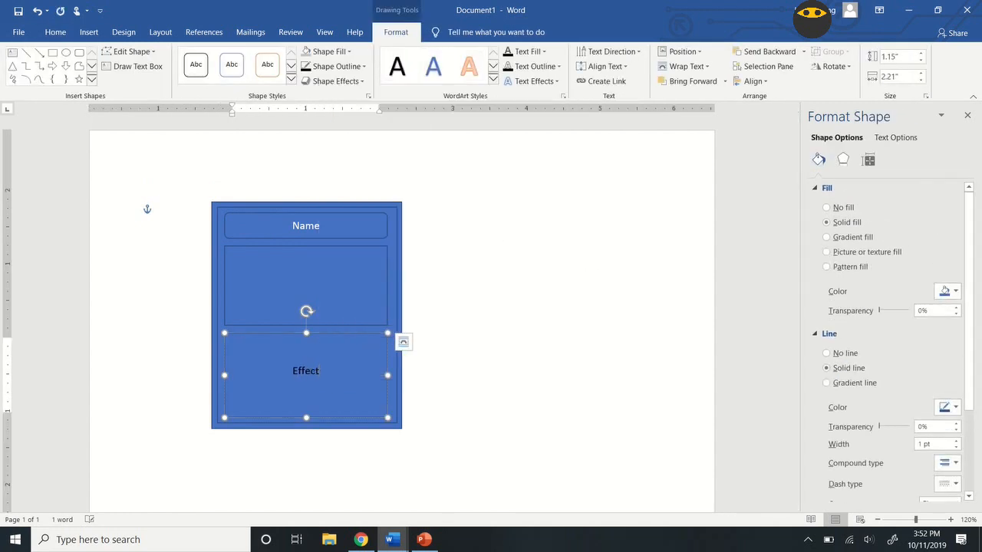
pyautogui.click(576, 290)
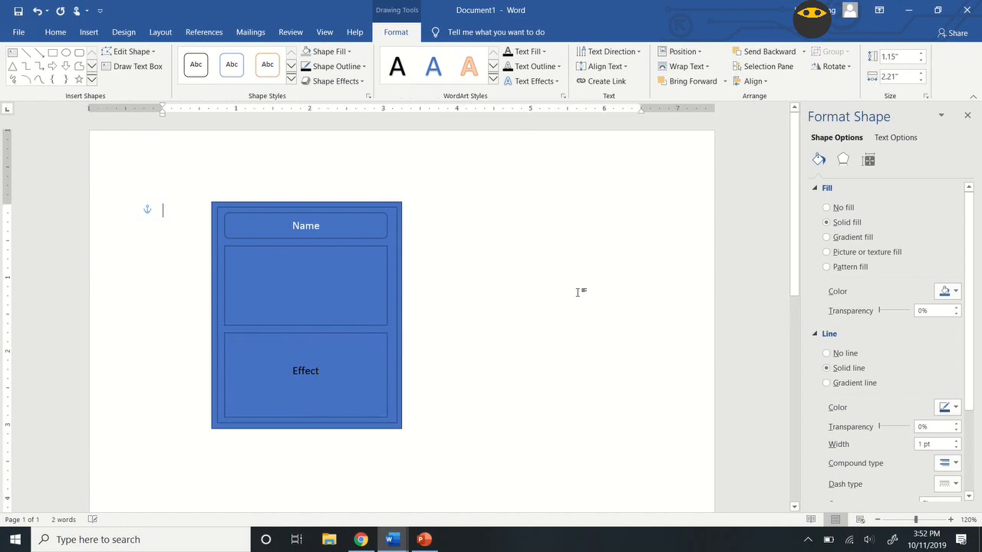
# Add the text "Picture" to the middle rectangle of the card
pyautogui.click(350, 248)
pyautogui.rightClick(349, 249)
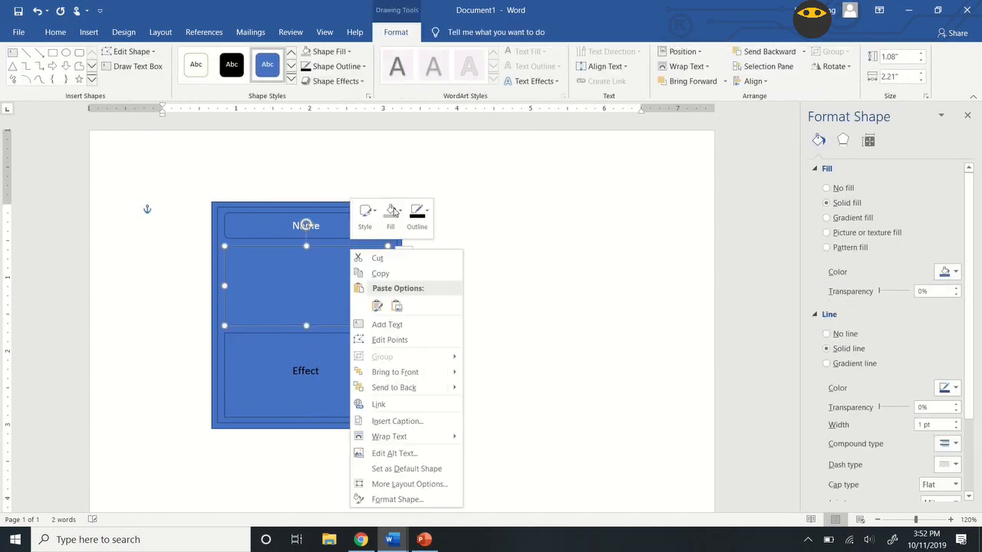
pyautogui.click(403, 324)
pyautogui.write('Picture')
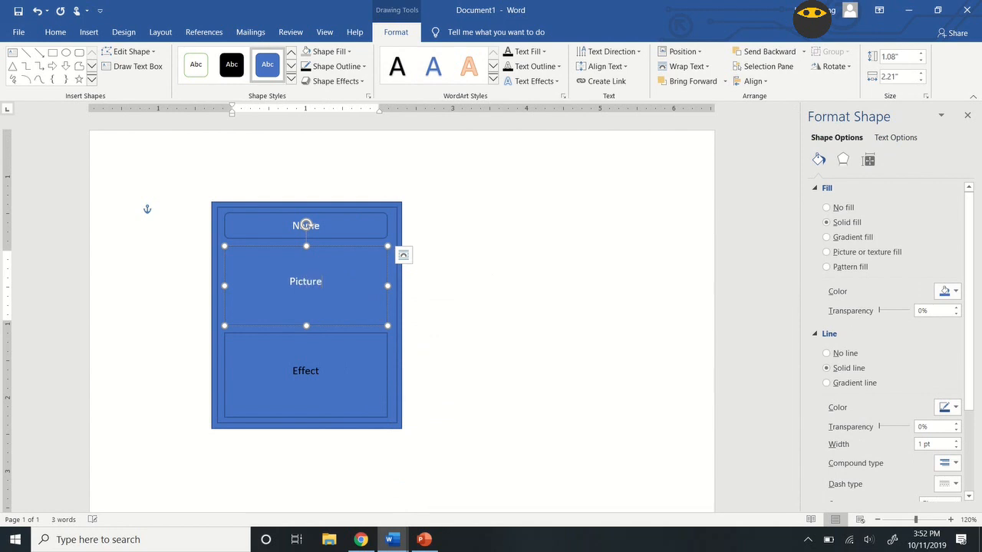
pyautogui.click(511, 276)
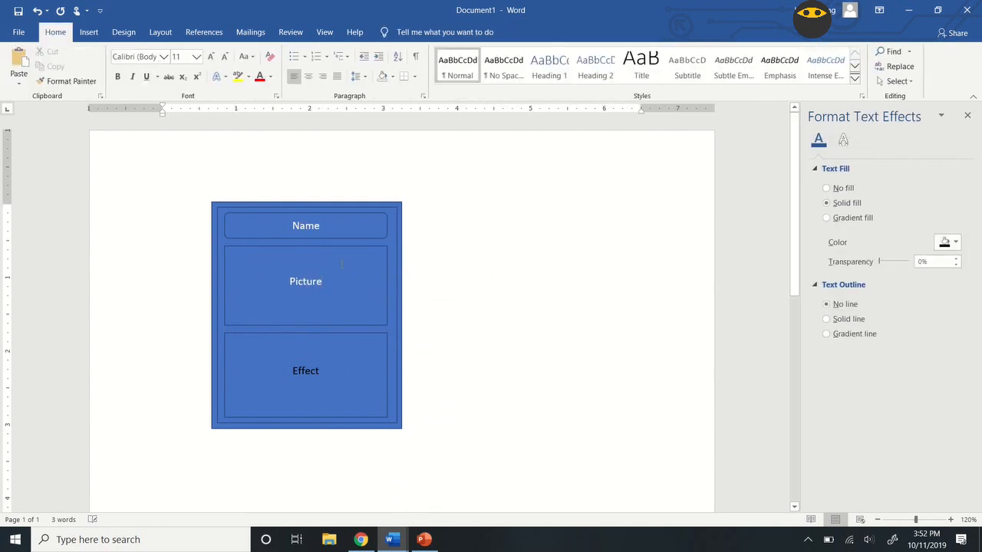
# Insert a teardrop shape beside the card and add the text "hello" to it
pyautogui.click(89, 32)
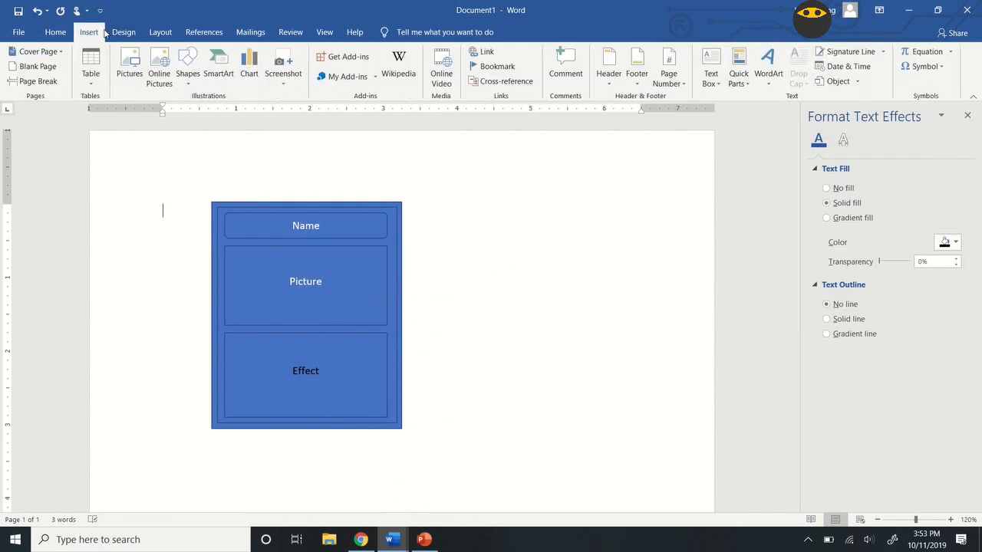
pyautogui.click(188, 69)
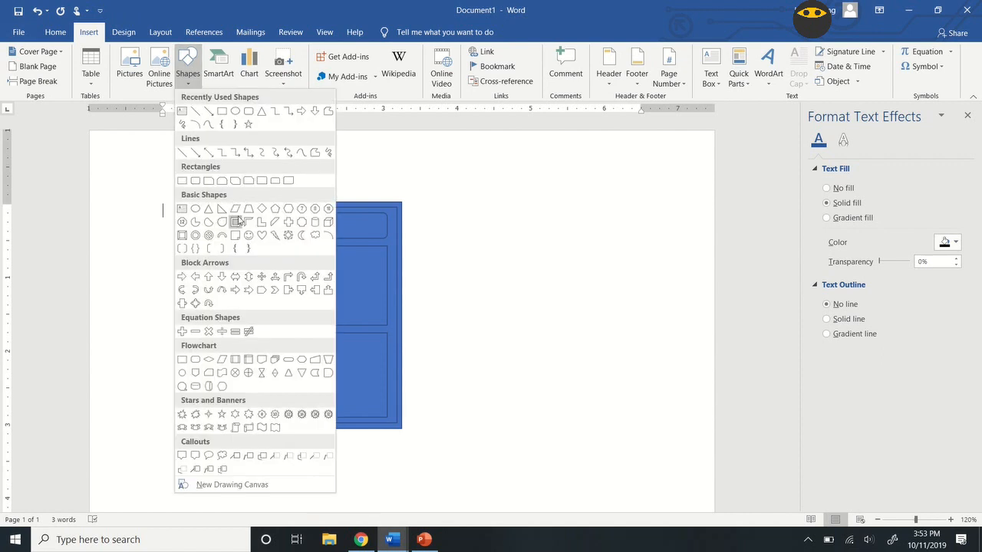
pyautogui.click(222, 222)
pyautogui.click(481, 256)
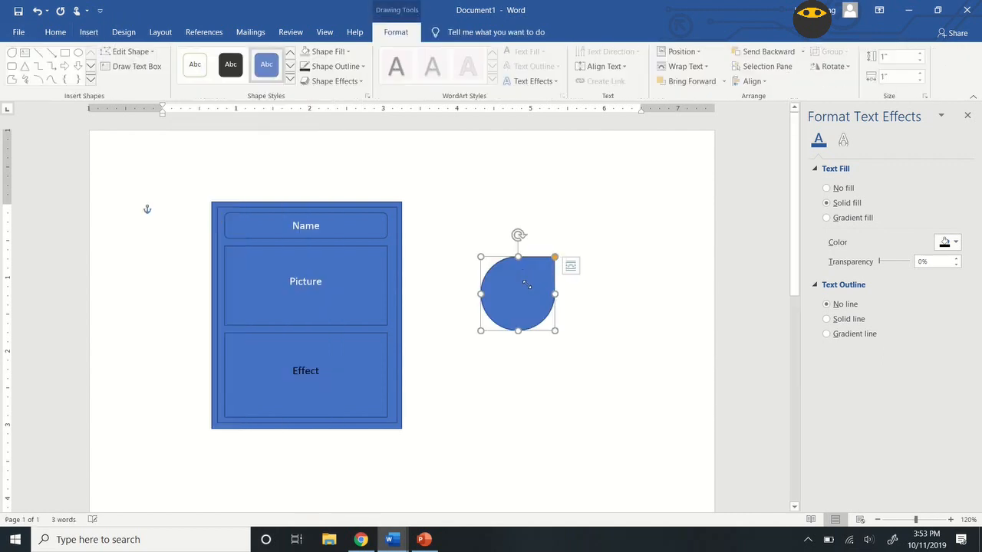
pyautogui.rightClick(538, 289)
pyautogui.click(565, 102)
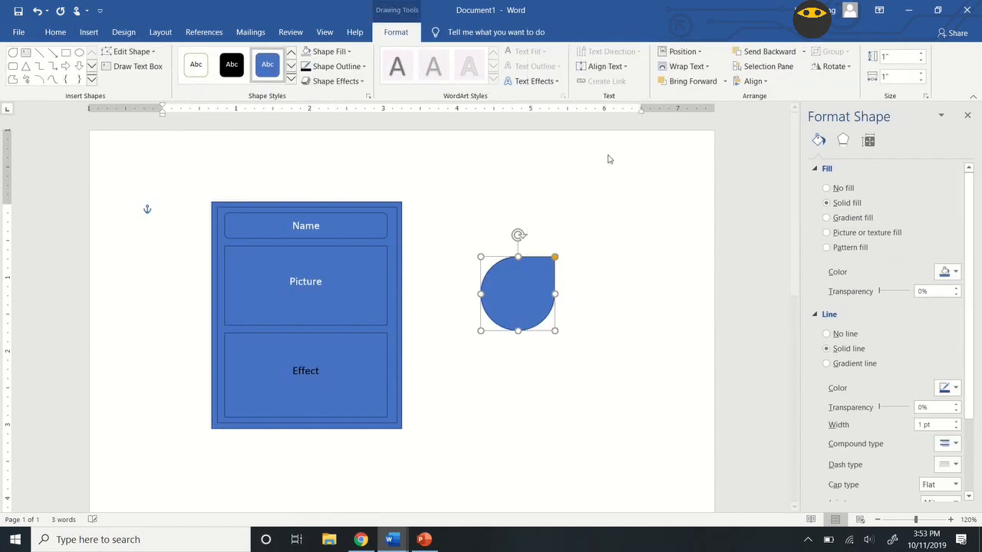
pyautogui.write('hello')
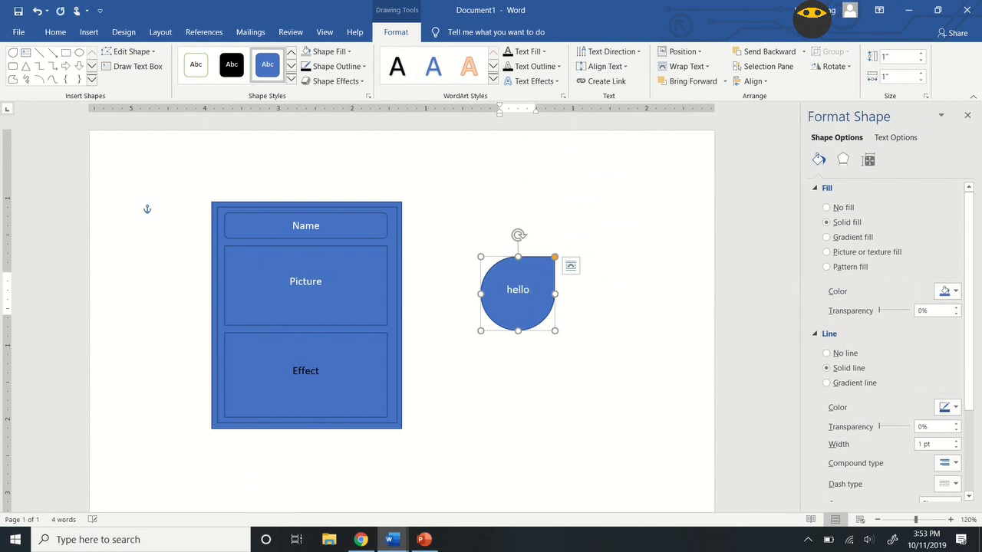
pyautogui.click(611, 292)
# Insert a lightning bolt below the teardrop, add the text "hello" and widen the bolt to about 2.24 inches
pyautogui.click(102, 43)
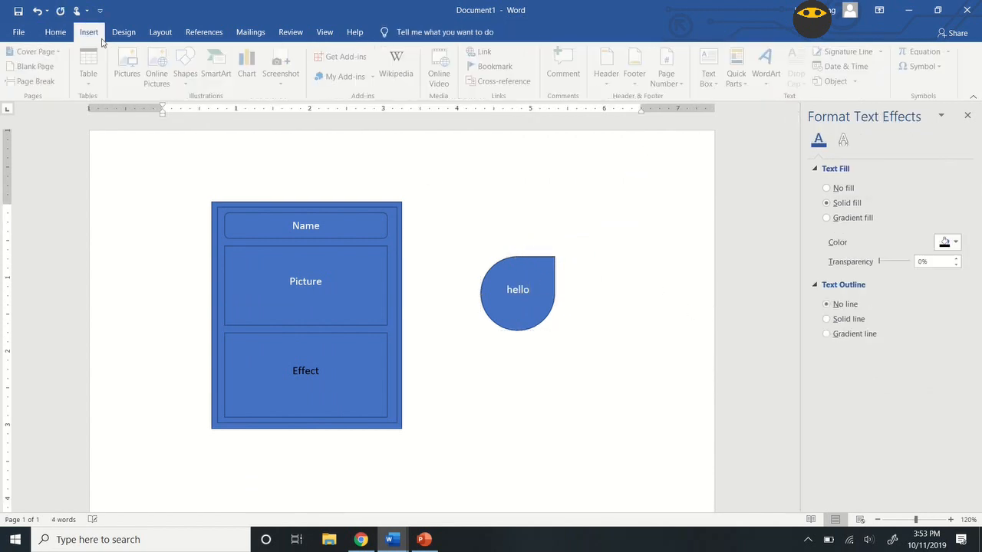
pyautogui.click(187, 67)
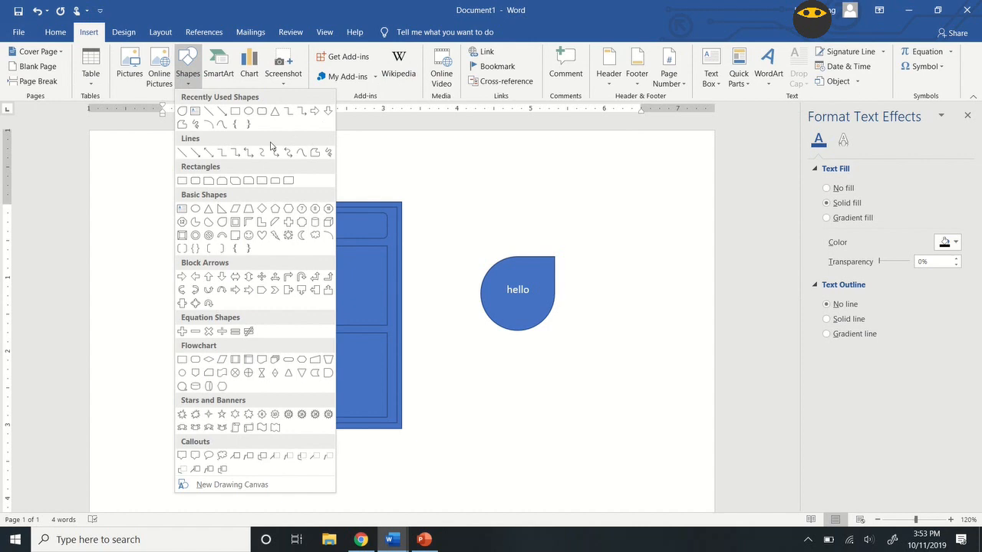
pyautogui.click(289, 235)
pyautogui.click(517, 423)
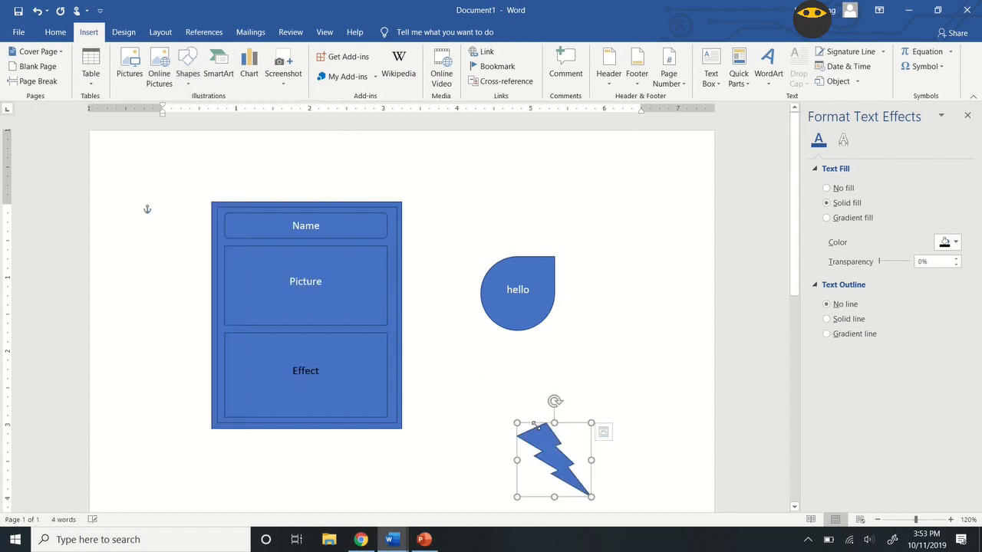
pyautogui.moveTo(548, 438); pyautogui.dragTo(496, 384)
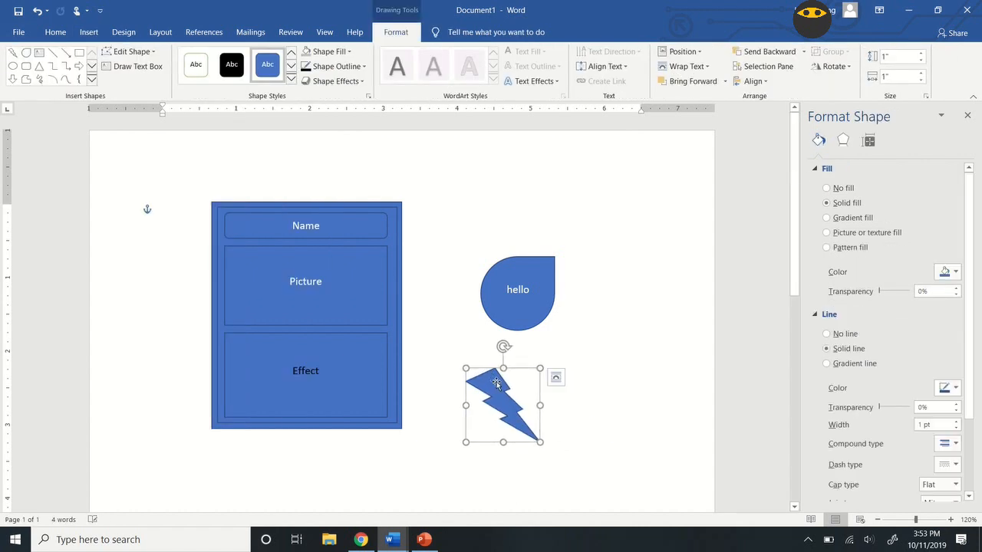
pyautogui.rightClick(496, 381)
pyautogui.click(537, 199)
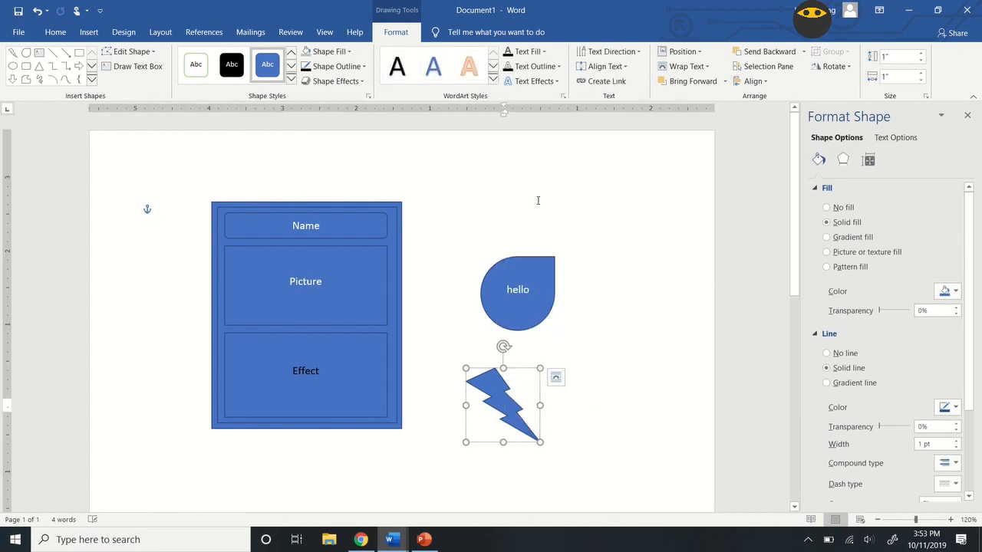
pyautogui.write('h')
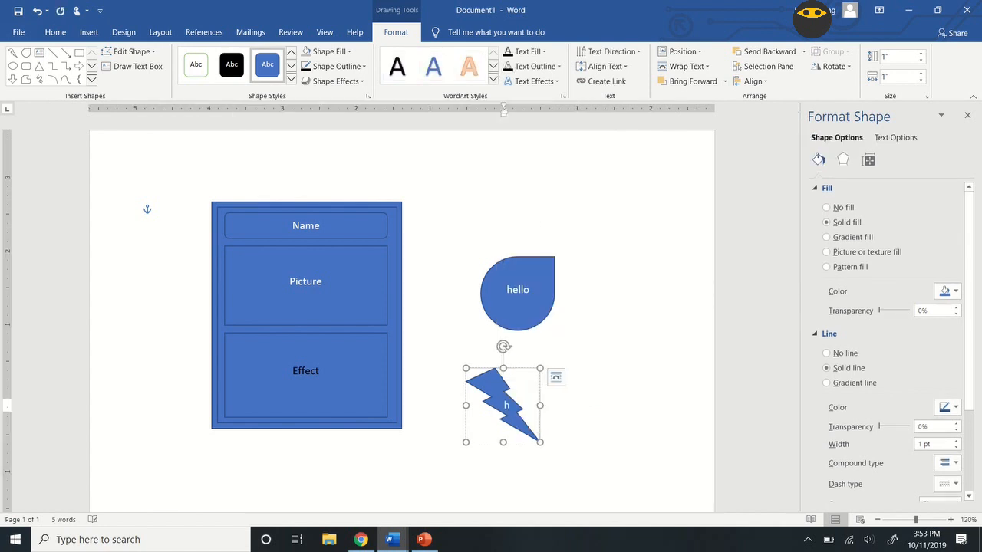
pyautogui.moveTo(540, 405); pyautogui.dragTo(632, 405)
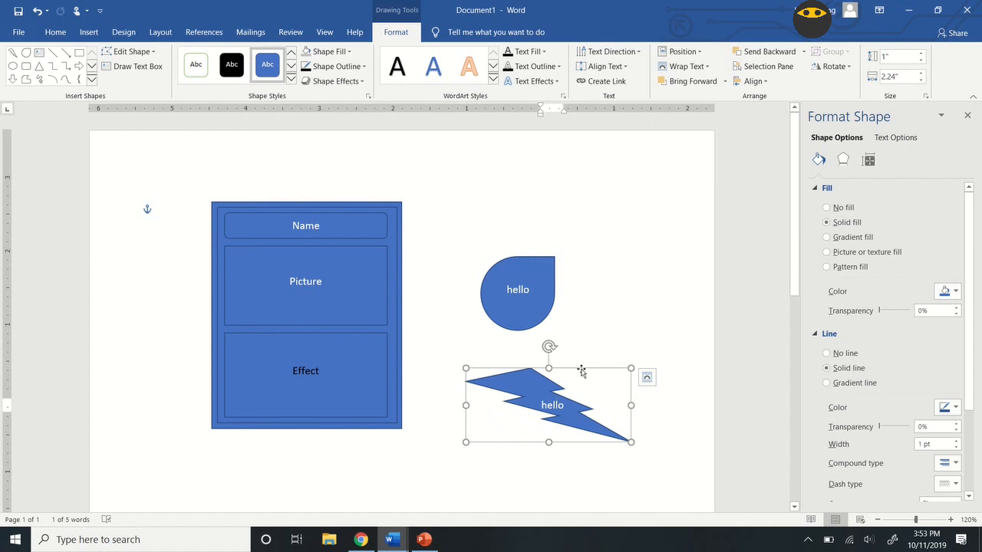
# Delete the lightning bolt and the teardrop shape beside the card
pyautogui.press('Delete')
pyautogui.click(549, 261)
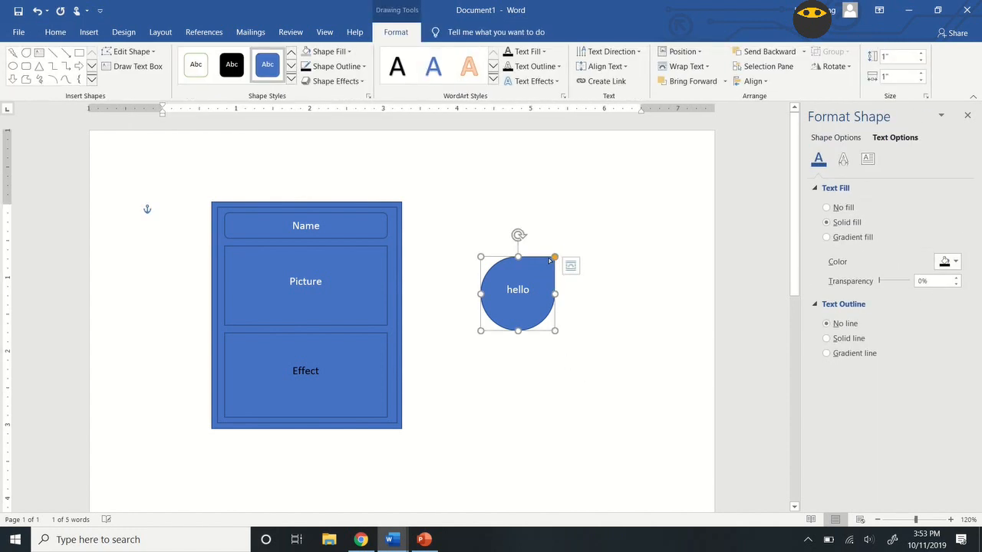
pyautogui.press('Delete')
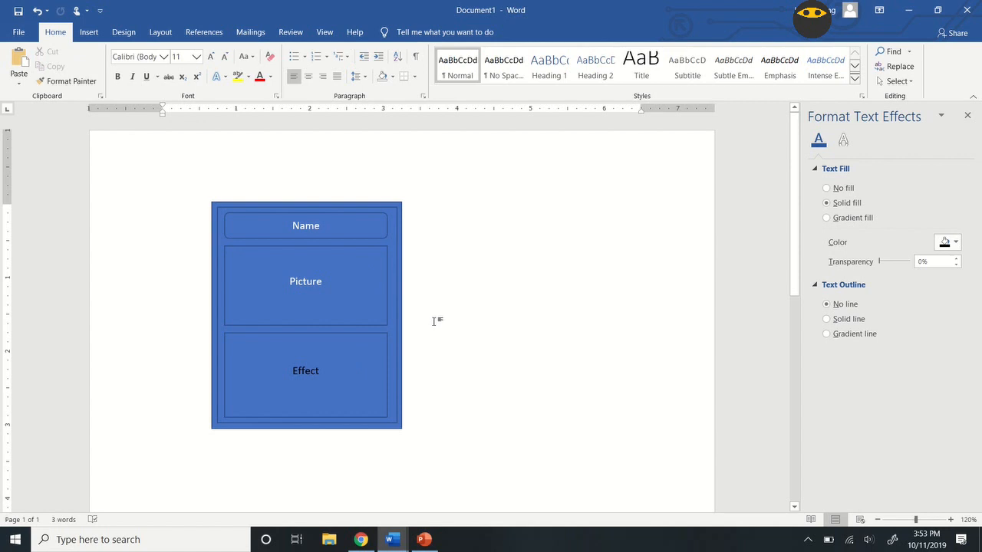
# Set the outline of the card's outermost rectangle to black
pyautogui.click(399, 204)
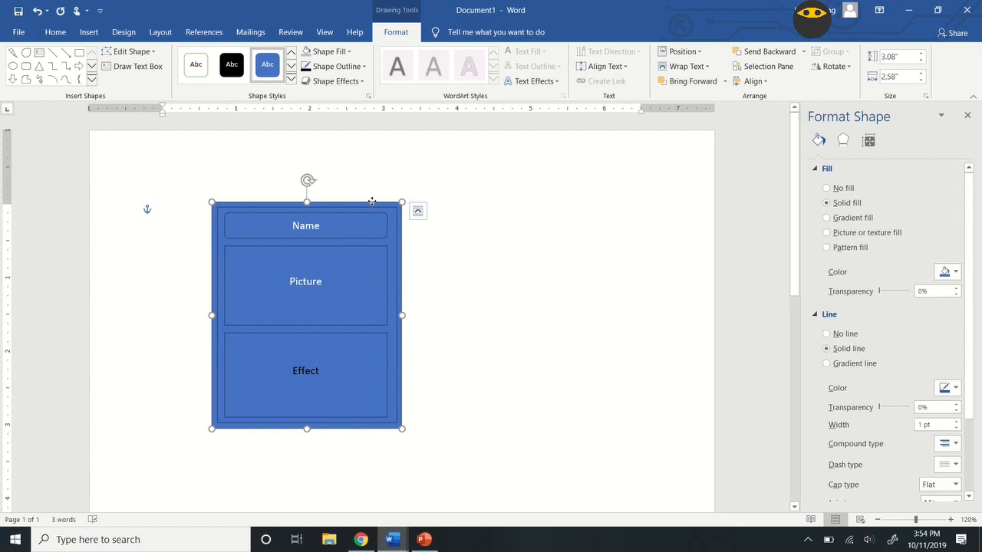
pyautogui.rightClick(372, 202)
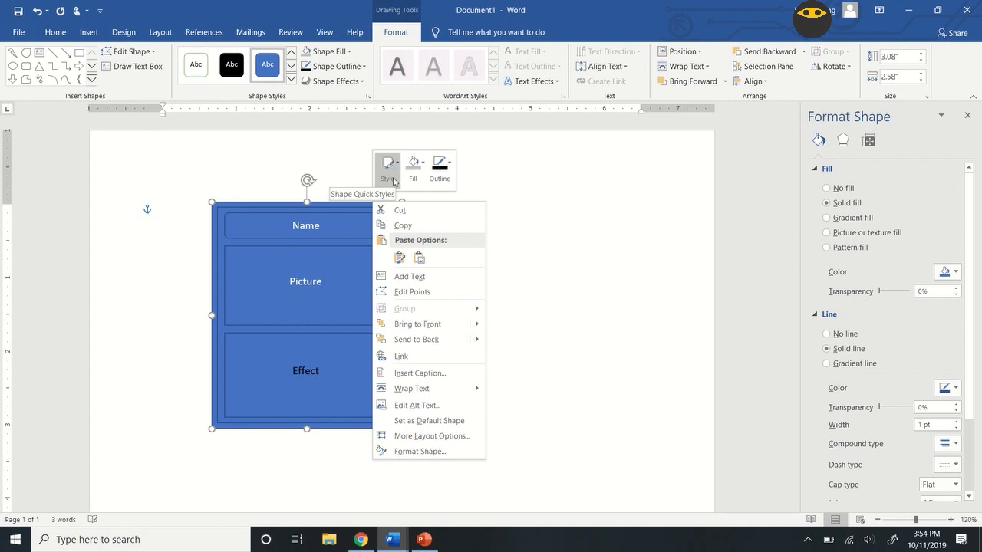
pyautogui.click(441, 173)
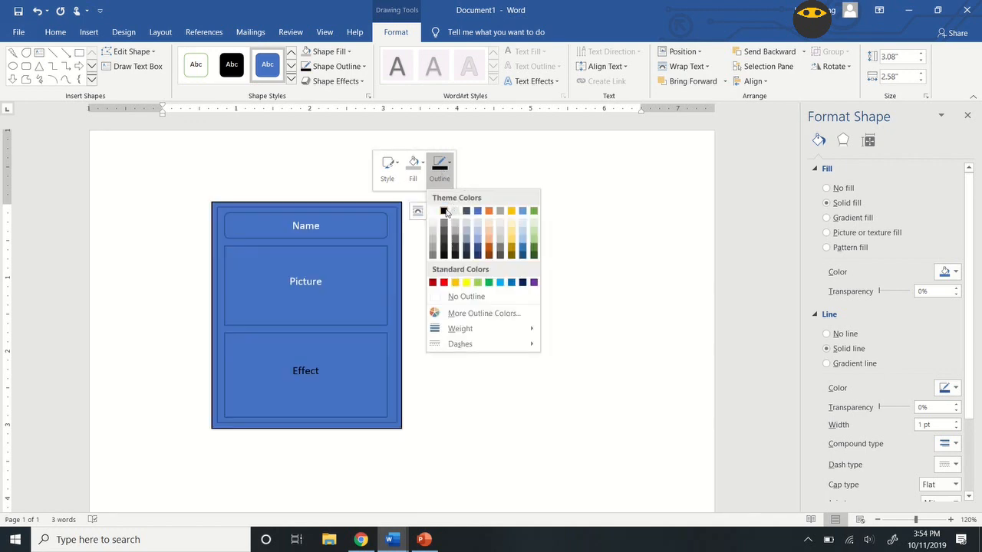
pyautogui.click(447, 212)
pyautogui.click(444, 175)
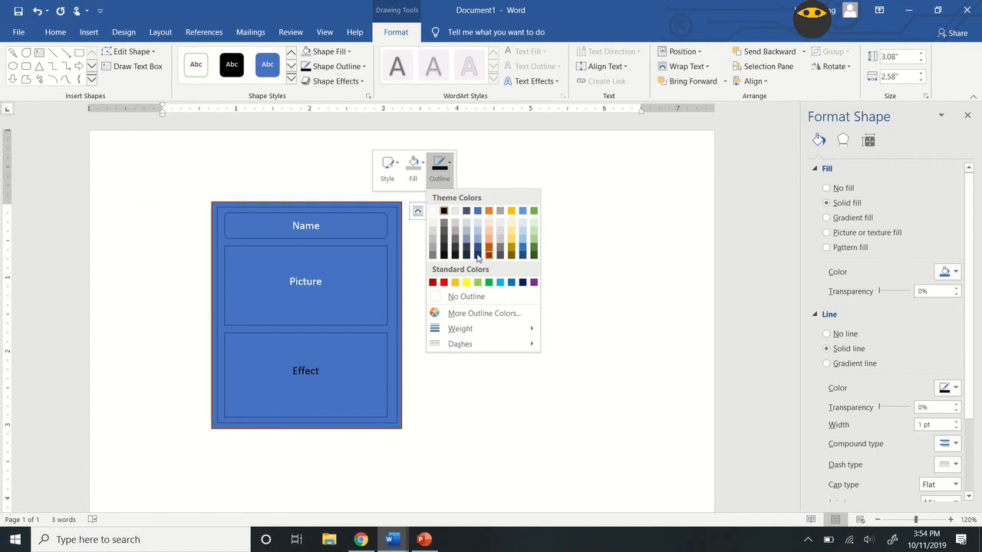
pyautogui.click(445, 212)
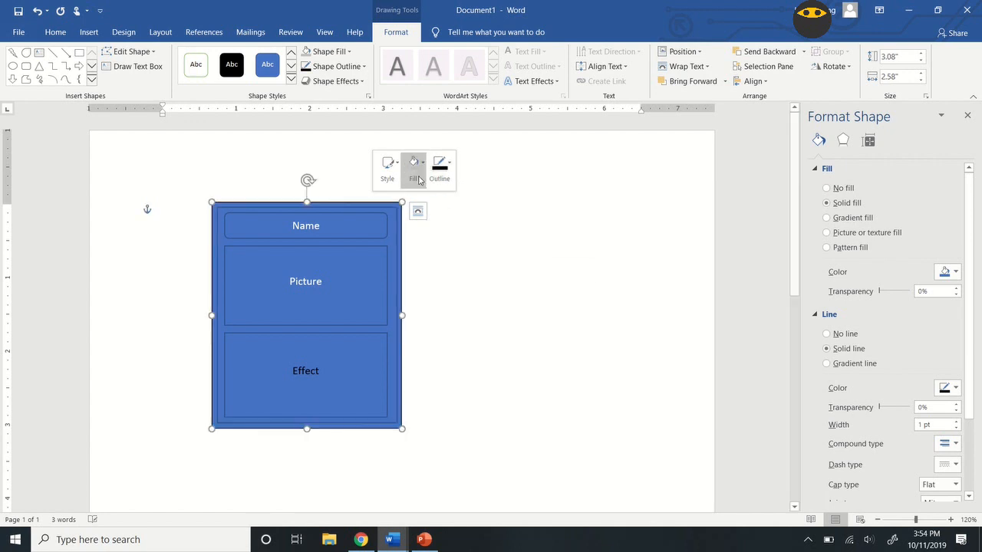
# Fill the card's outermost rectangle with dark gray
pyautogui.click(415, 165)
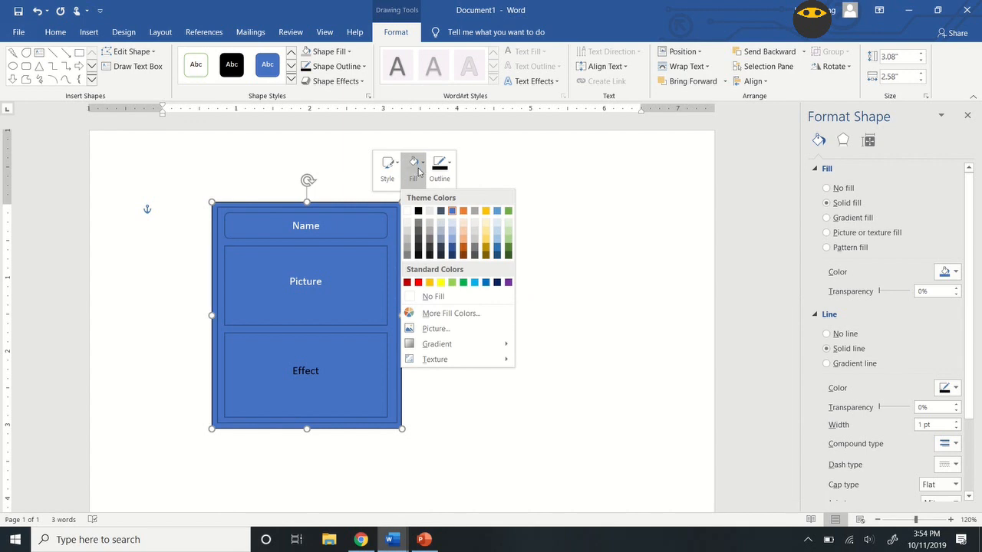
pyautogui.click(421, 238)
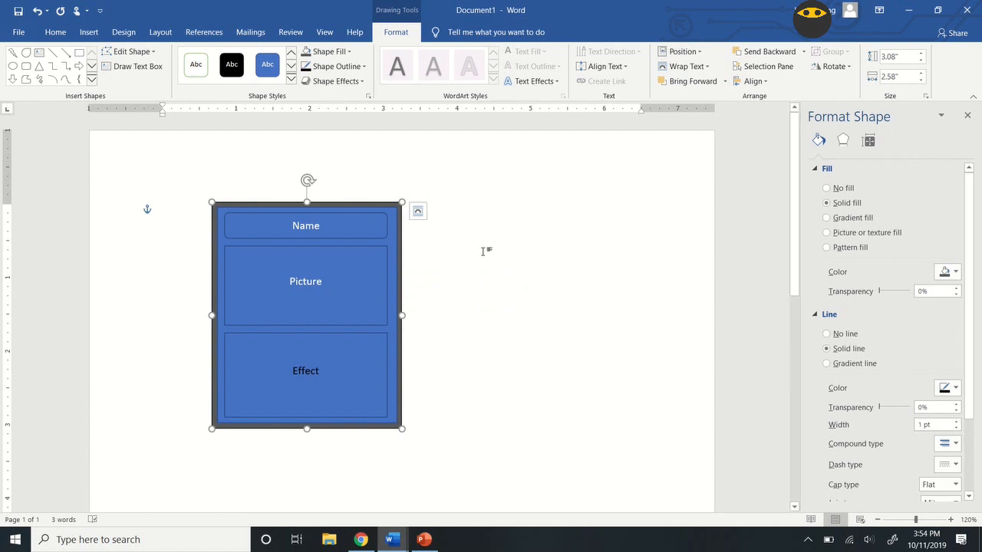
pyautogui.click(432, 195)
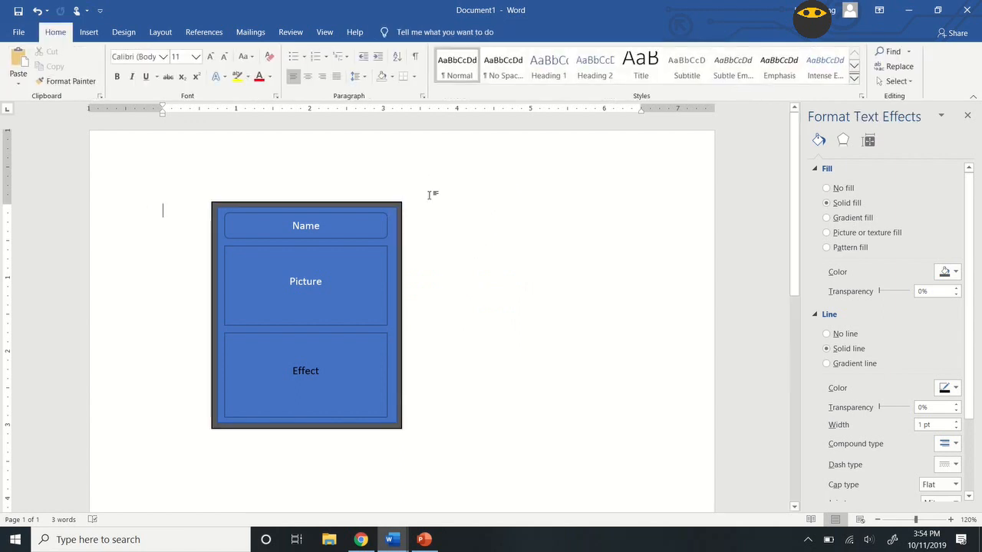
# Remove the outline from the large rectangle just inside the dark gray border
pyautogui.click(396, 215)
pyautogui.rightClick(396, 212)
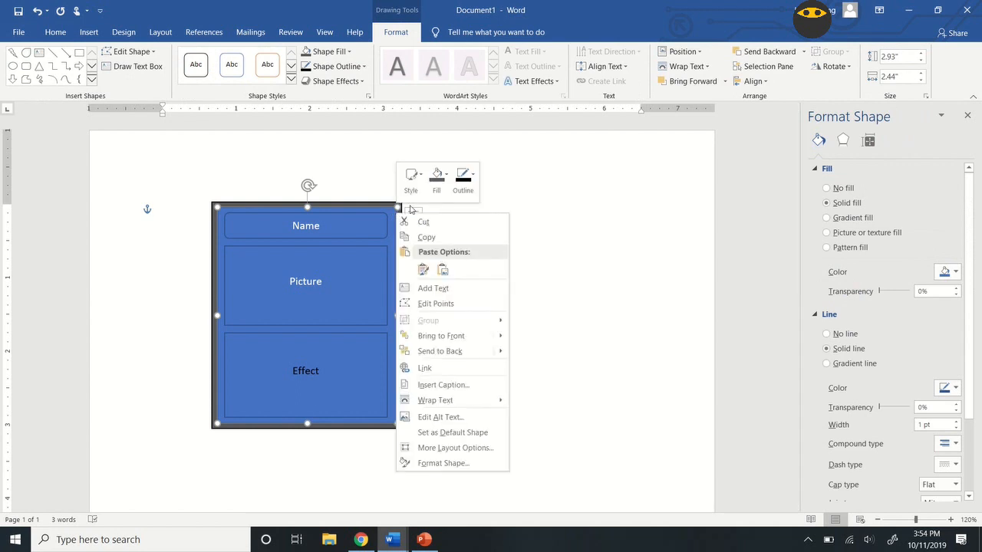
pyautogui.click(465, 180)
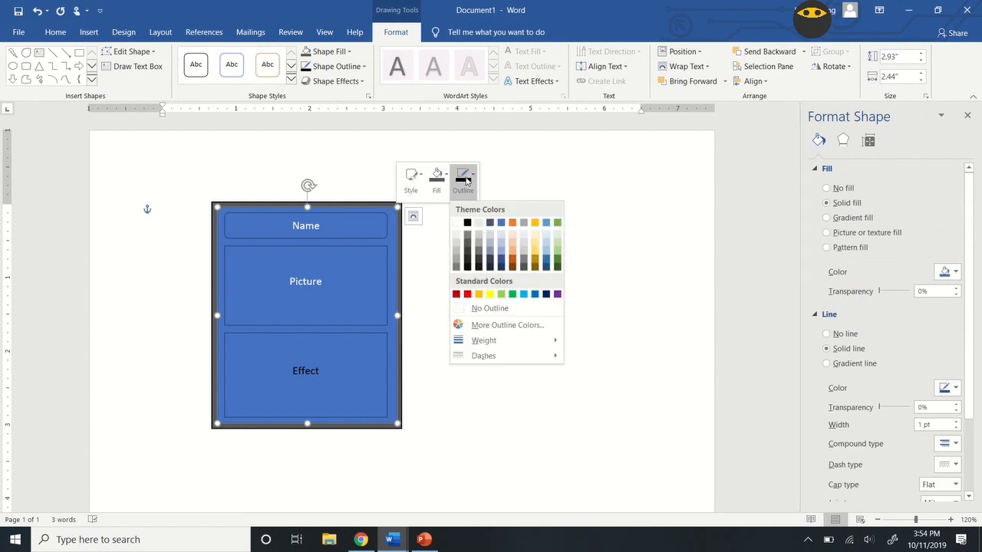
pyautogui.click(484, 310)
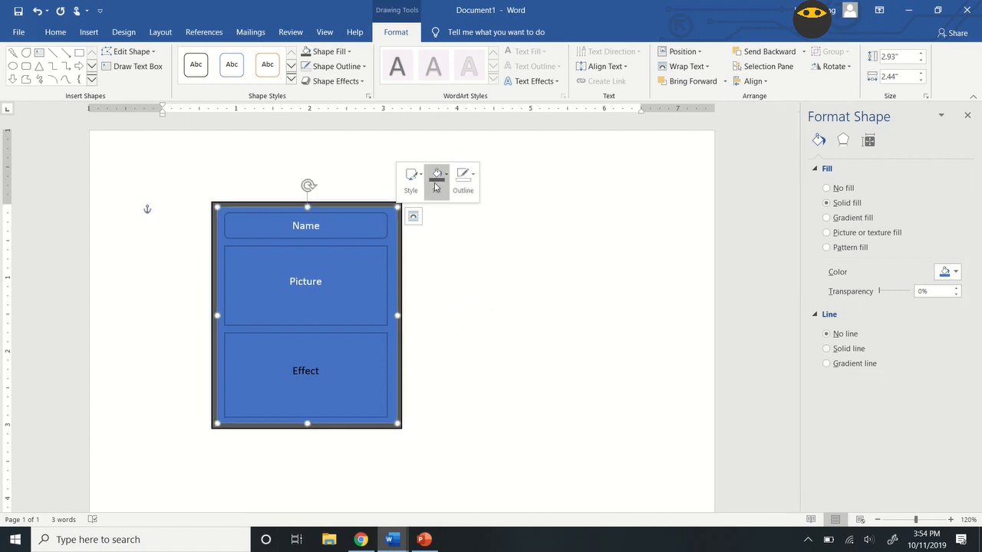
pyautogui.rightClick(395, 218)
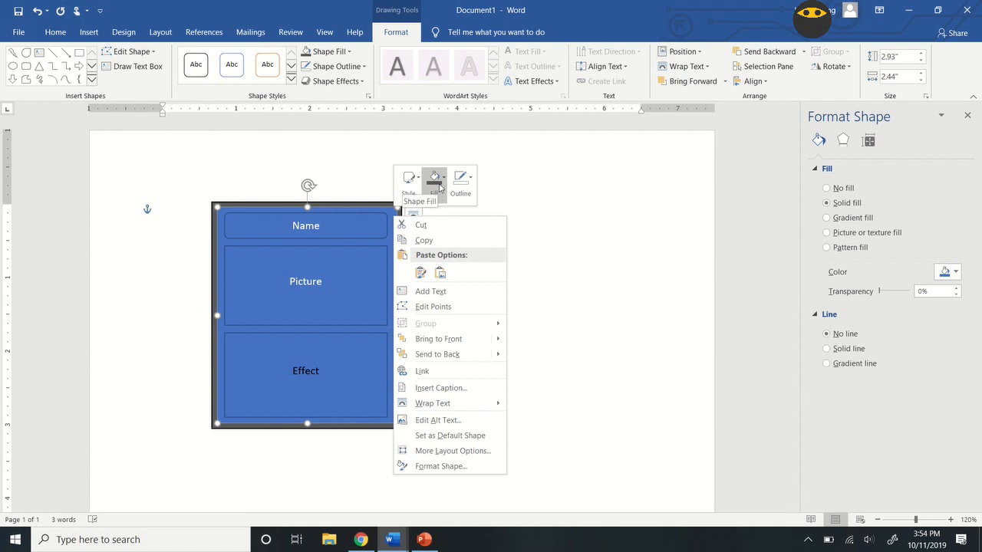
pyautogui.click(572, 203)
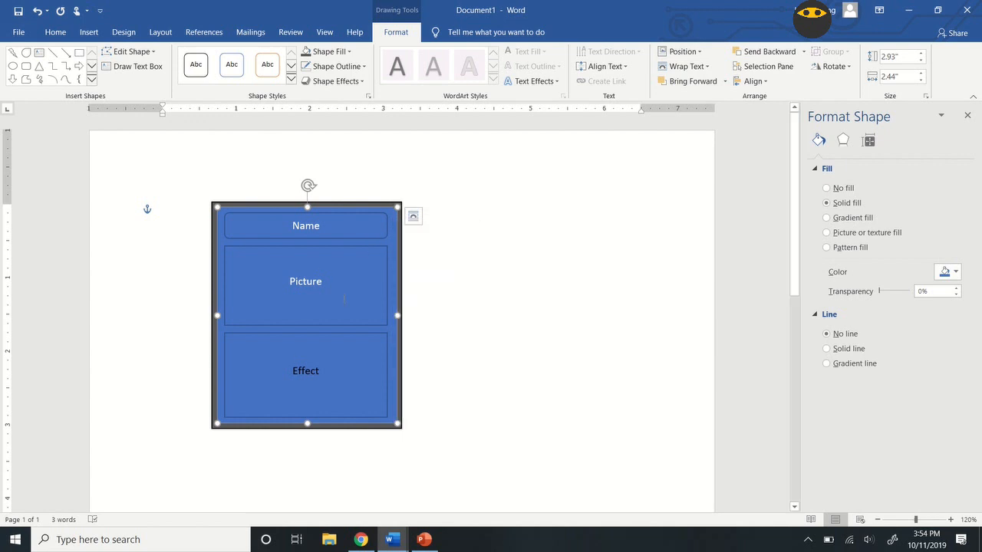
pyautogui.click(462, 254)
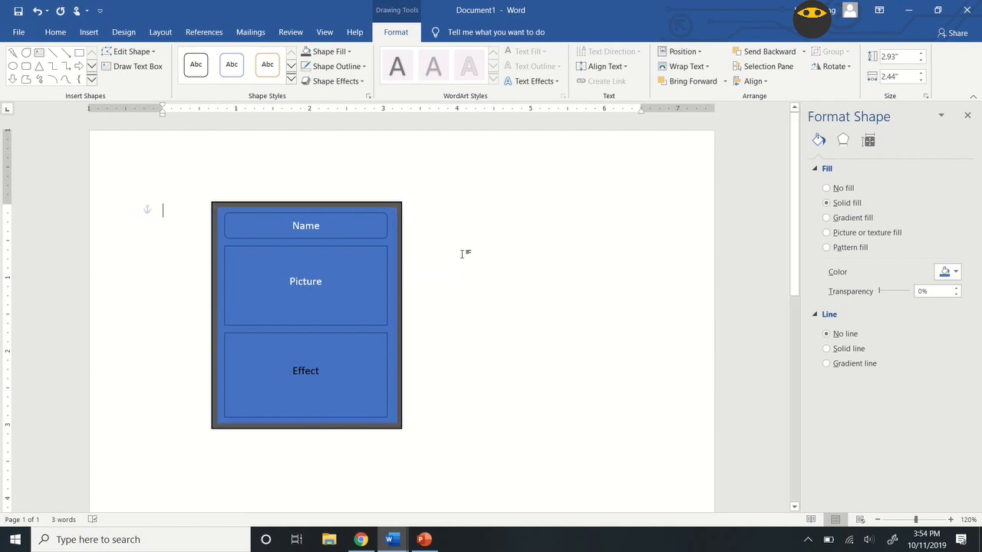
pyautogui.click(397, 208)
pyautogui.rightClick(397, 209)
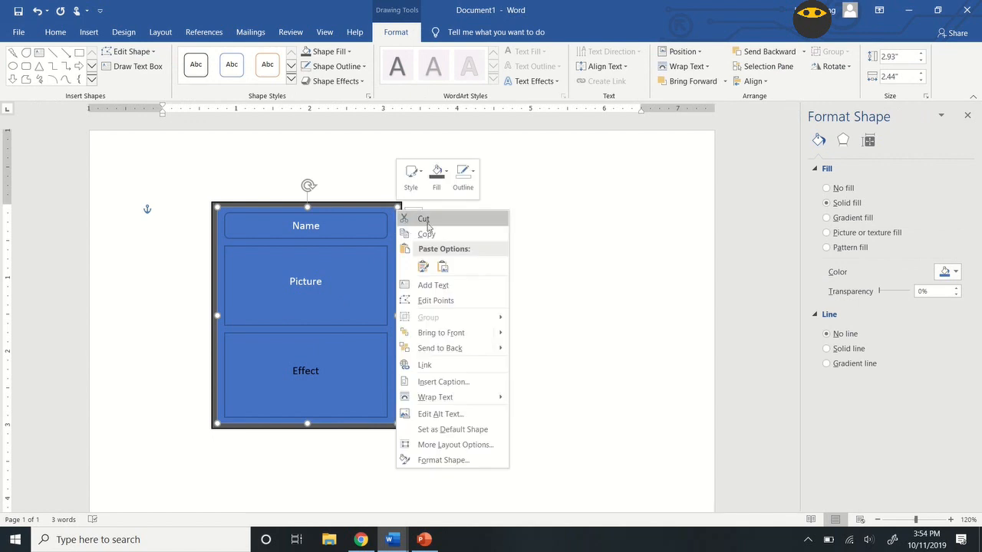
pyautogui.click(437, 176)
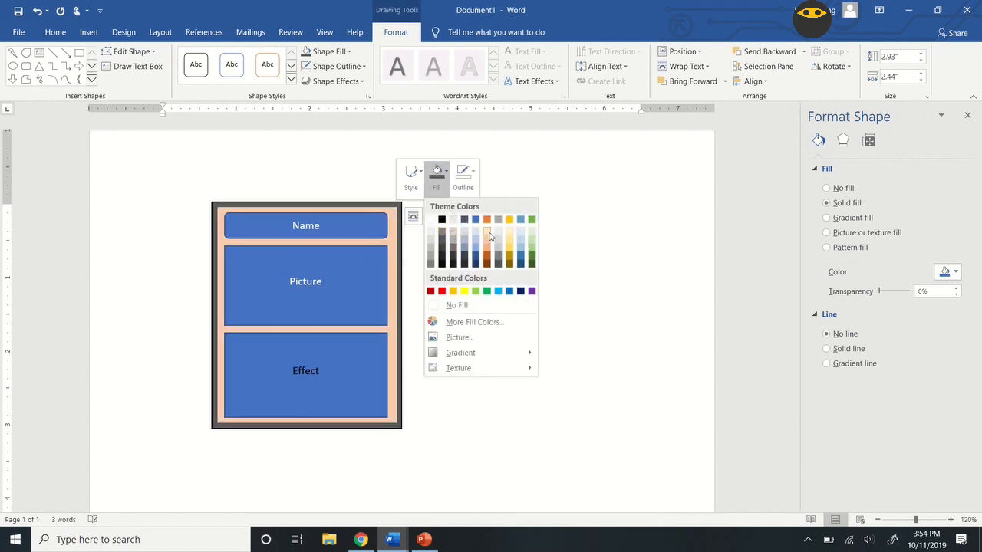
pyautogui.click(519, 185)
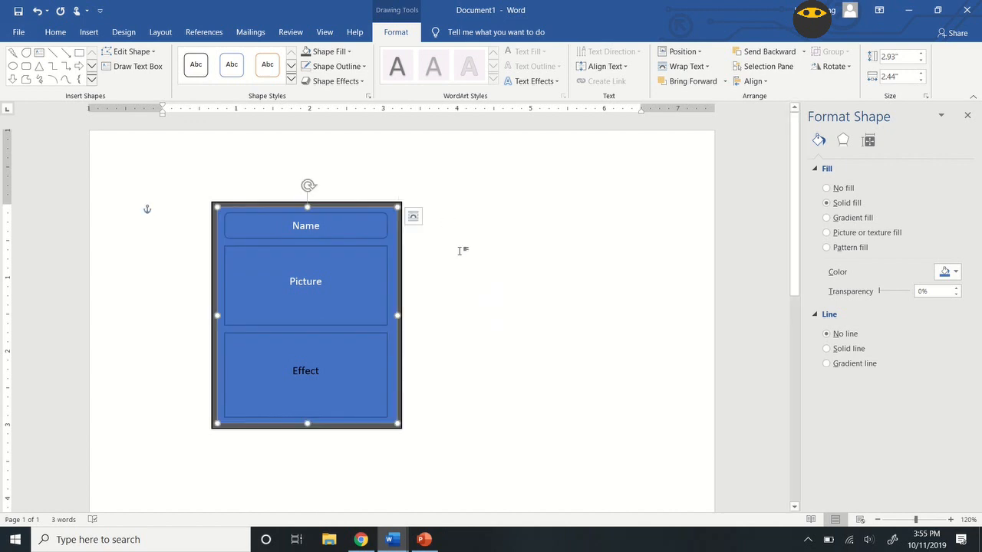
# Switch the fill of the large rectangle just inside the dark gray border to a gradient fill
pyautogui.rightClick(395, 216)
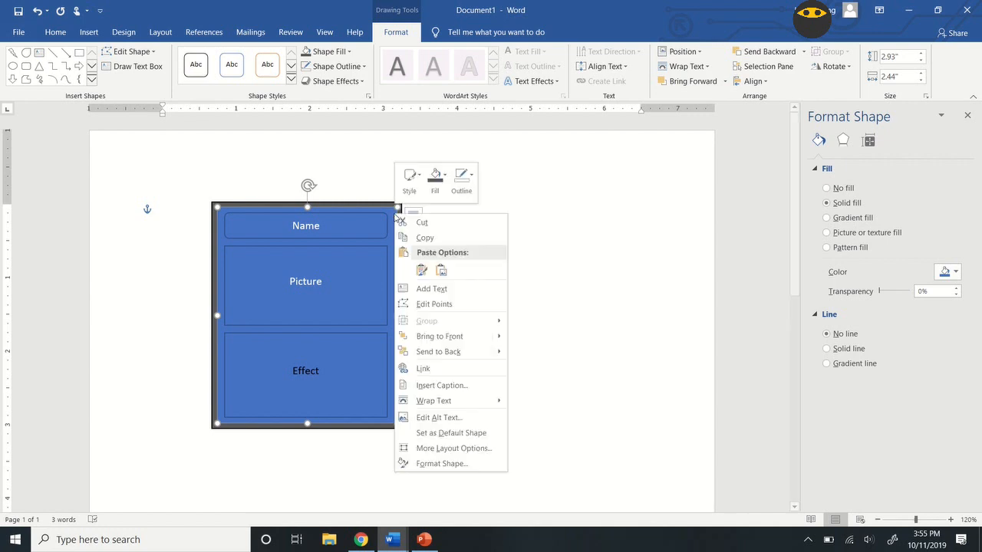
pyautogui.click(437, 187)
pyautogui.moveTo(480, 356)
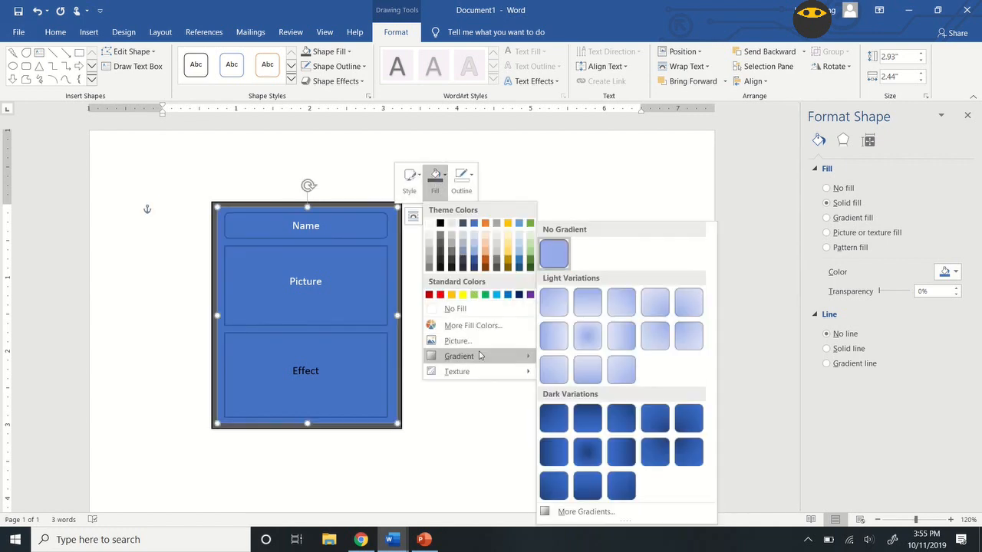
pyautogui.click(577, 511)
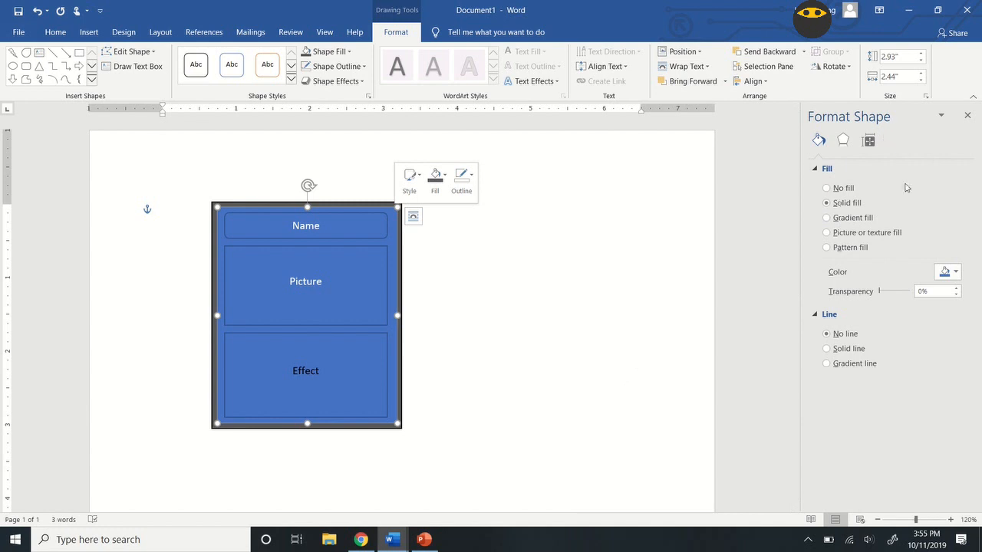
pyautogui.click(857, 219)
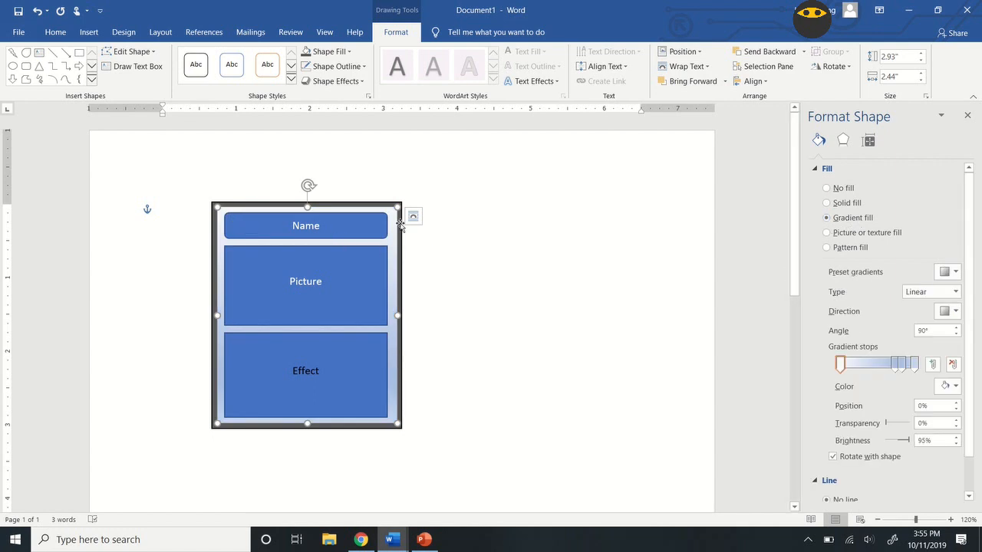
# Color the first gradient stop black and move the second stop to 55%
pyautogui.click(952, 386)
pyautogui.click(884, 416)
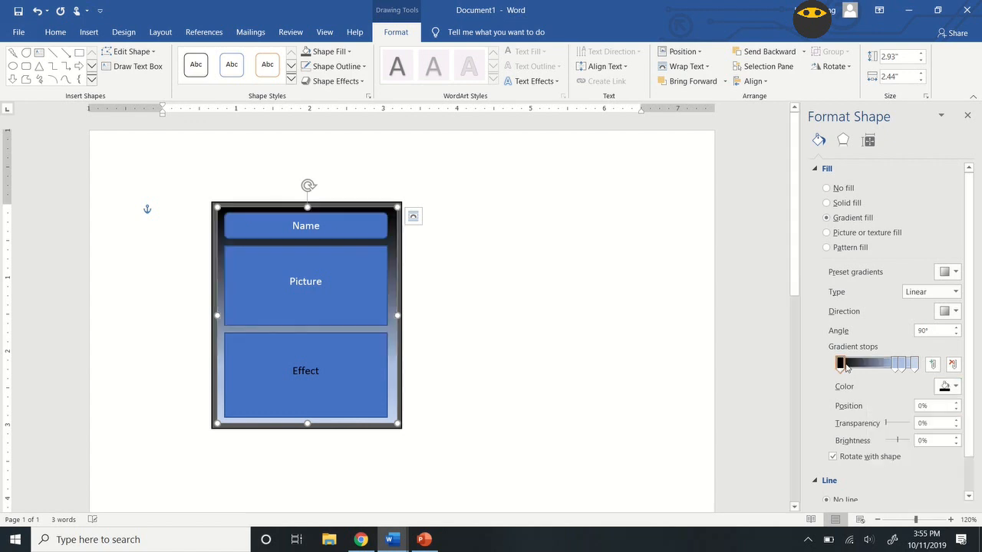
pyautogui.moveTo(895, 364); pyautogui.dragTo(841, 366)
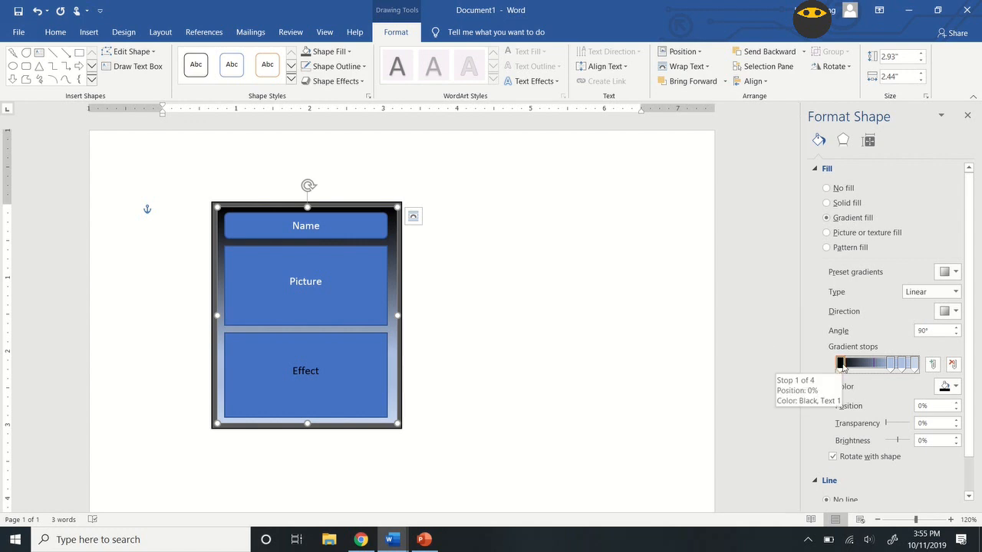
pyautogui.moveTo(892, 367); pyautogui.dragTo(880, 367)
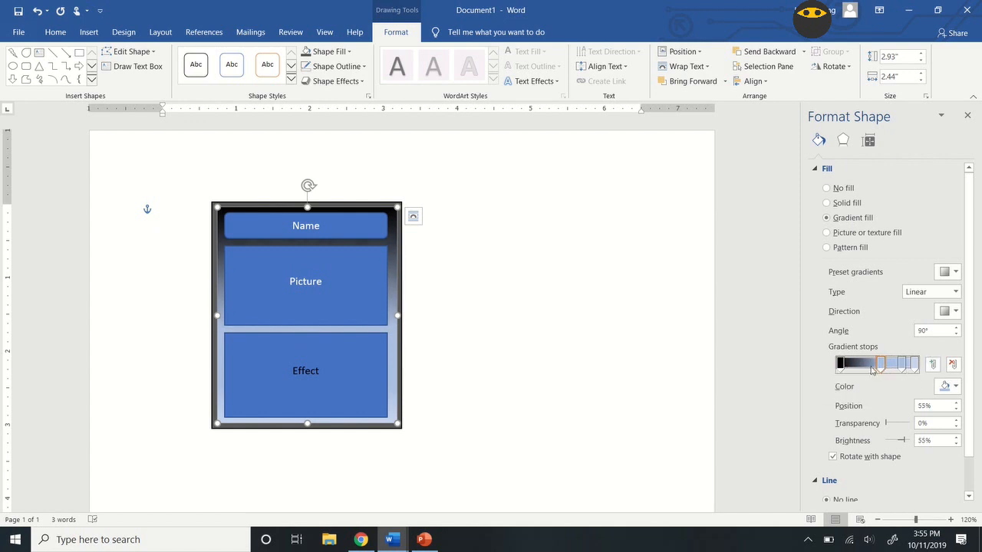
# Set both the first and the last gradient stops of the large rectangle to dark red
pyautogui.click(844, 362)
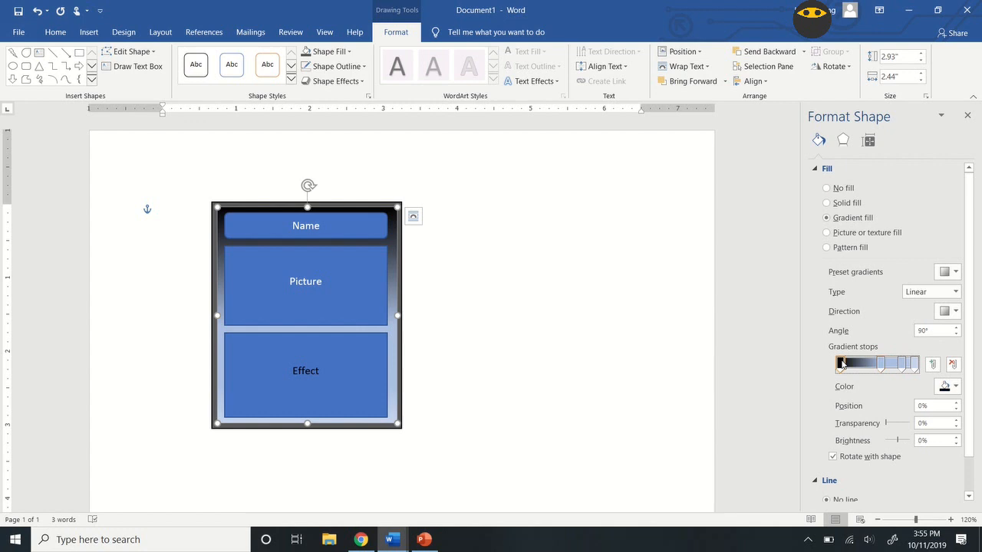
pyautogui.click(953, 389)
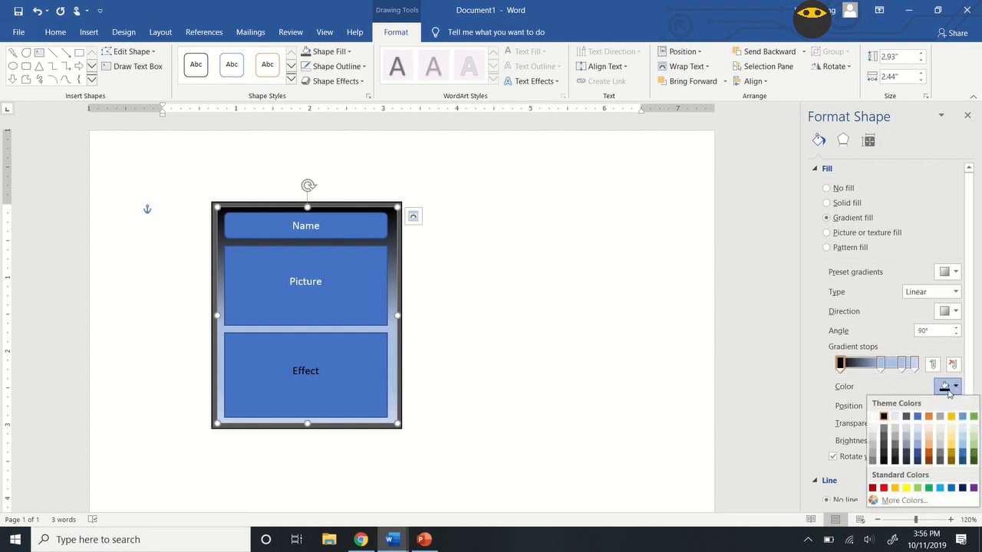
pyautogui.click(873, 488)
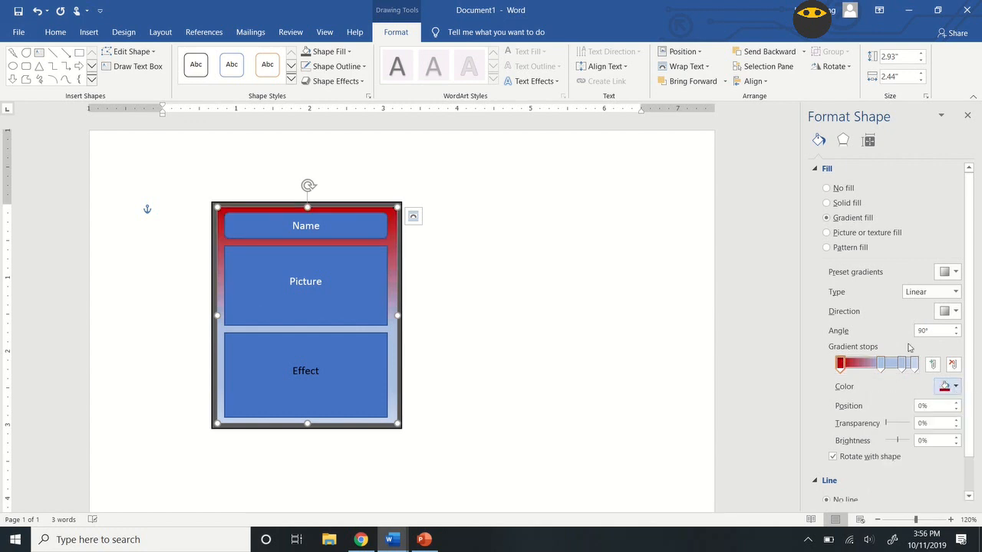
pyautogui.click(914, 363)
pyautogui.click(953, 387)
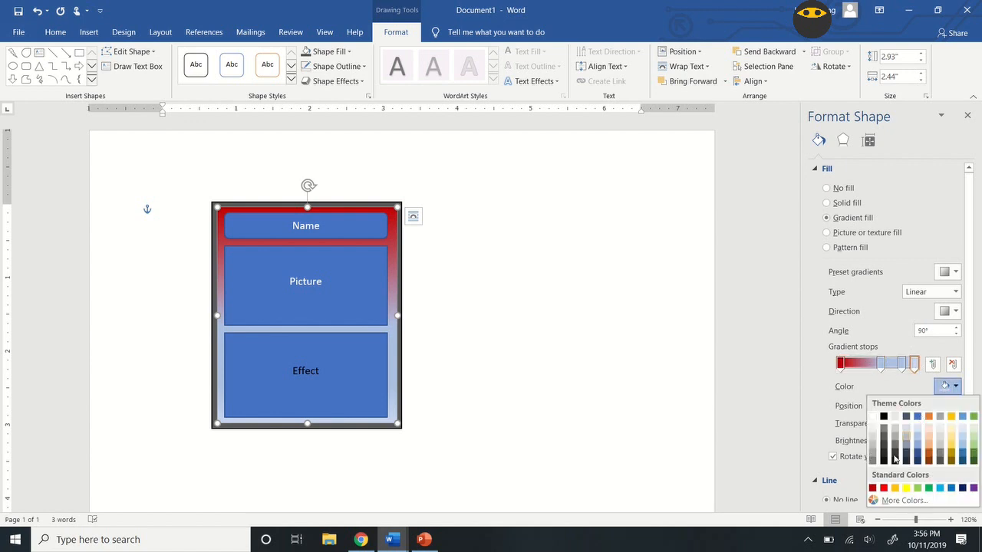
pyautogui.click(872, 489)
# Delete the light blue gradient stop at 83% and the surplus stop at 78%
pyautogui.click(902, 365)
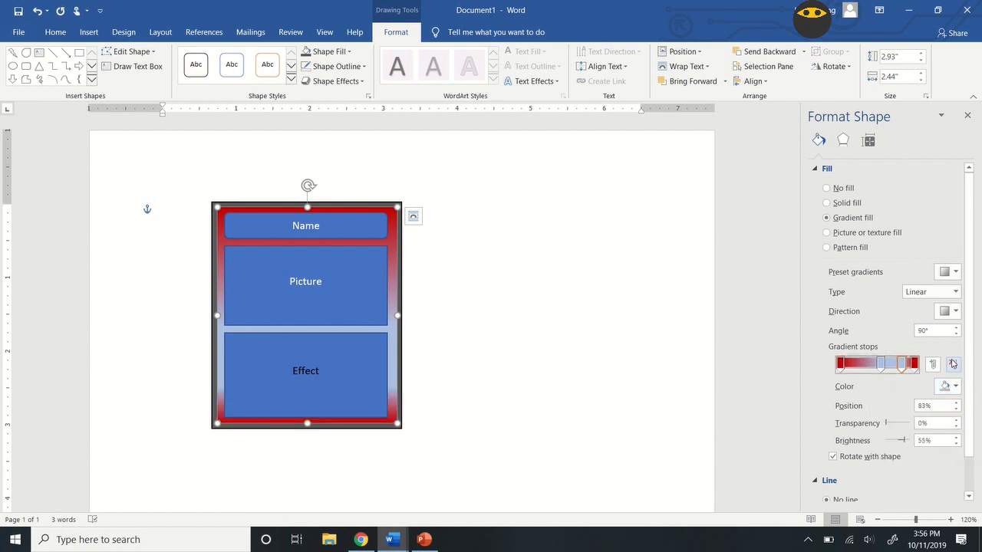
pyautogui.click(952, 365)
pyautogui.click(932, 365)
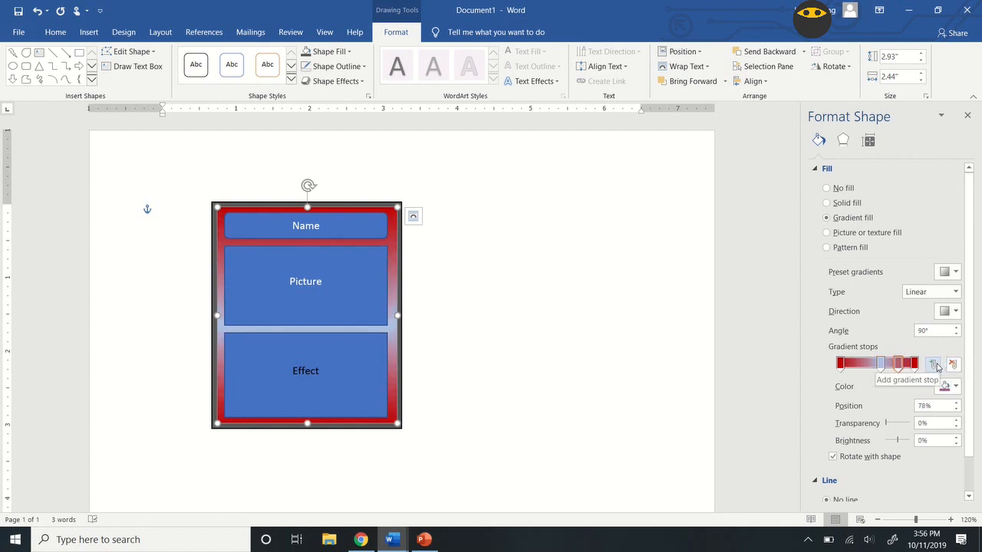
pyautogui.click(953, 365)
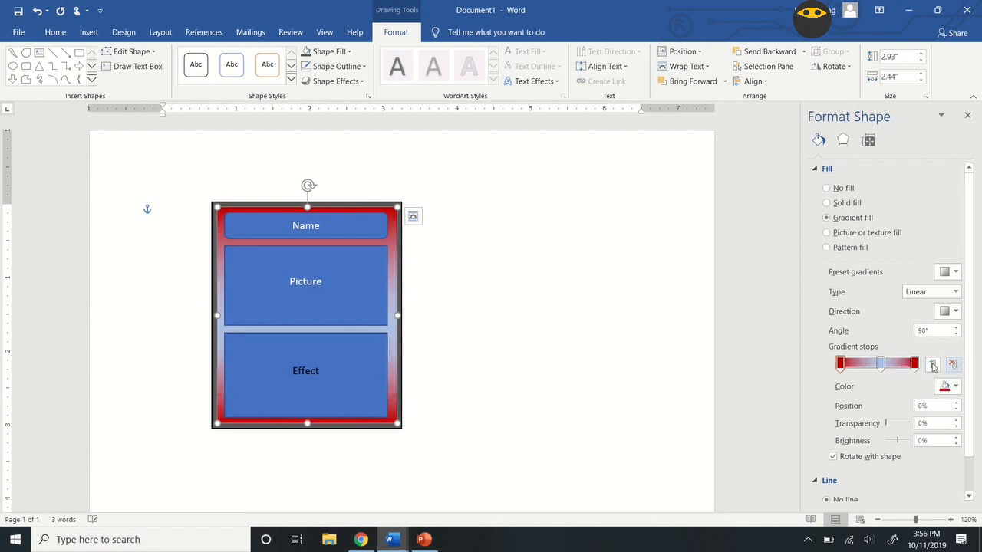
# Add a gradient stop at 74% and color it white
pyautogui.click(881, 365)
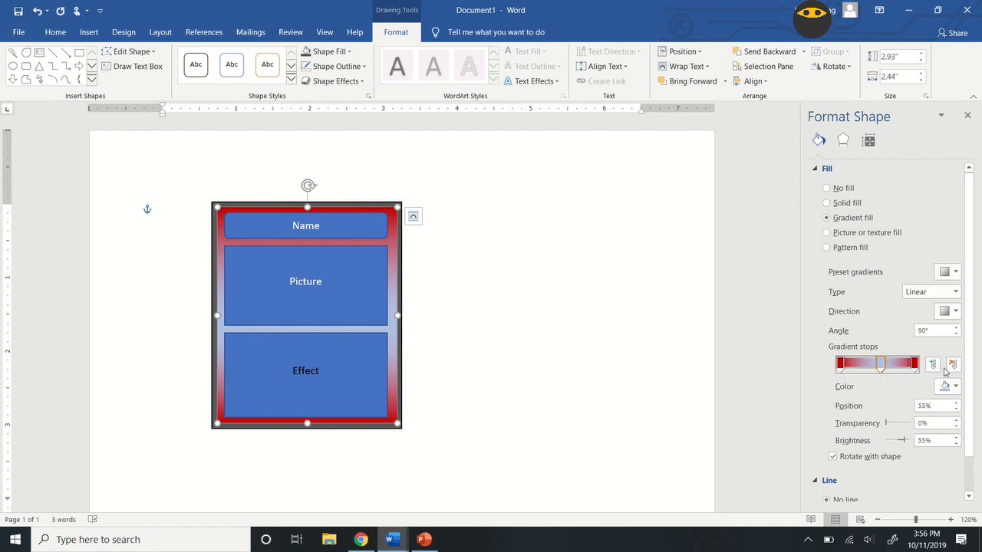
pyautogui.click(897, 364)
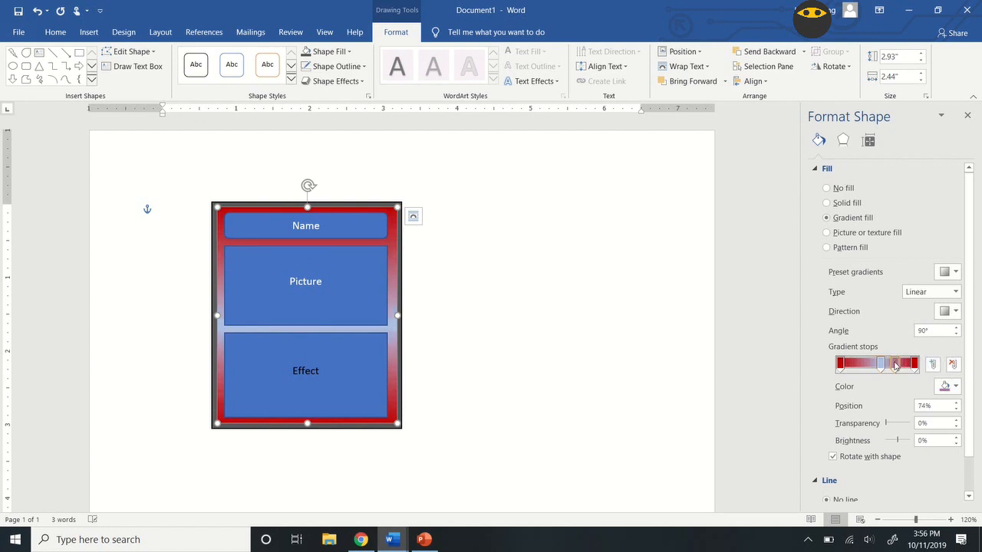
pyautogui.click(946, 387)
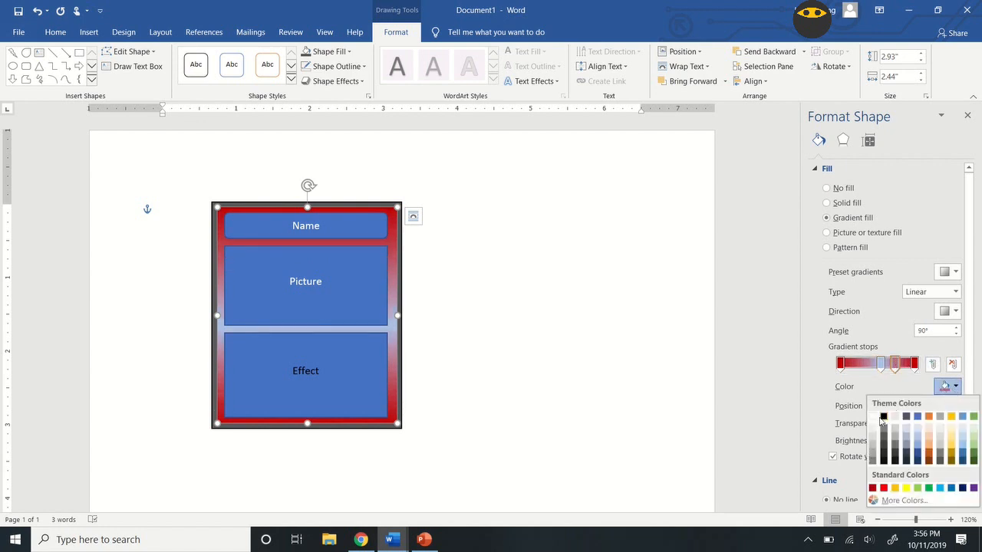
pyautogui.click(872, 416)
# Delete the light blue gradient stop at 55% and move the white stop to 50%
pyautogui.click(882, 365)
pyautogui.click(953, 365)
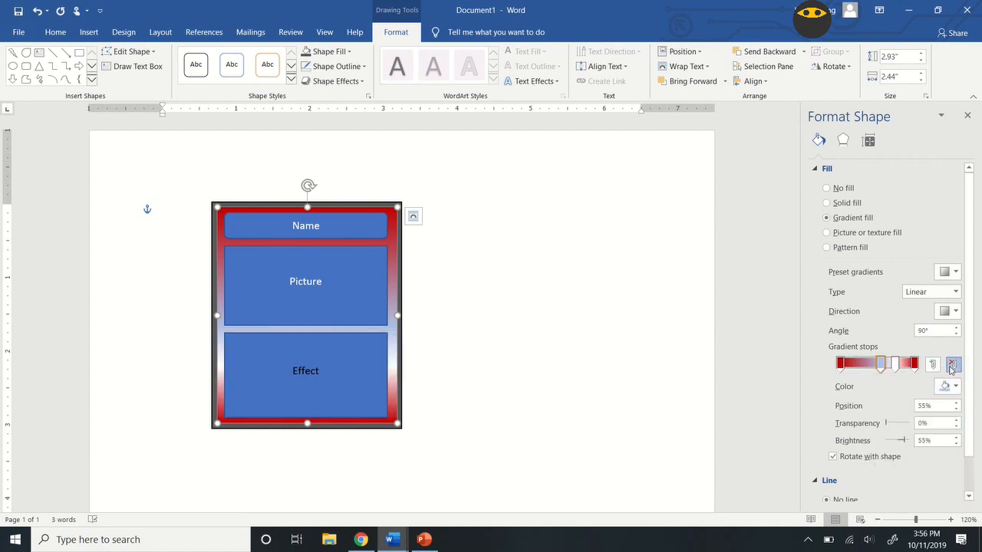
pyautogui.moveTo(895, 365); pyautogui.dragTo(872, 366)
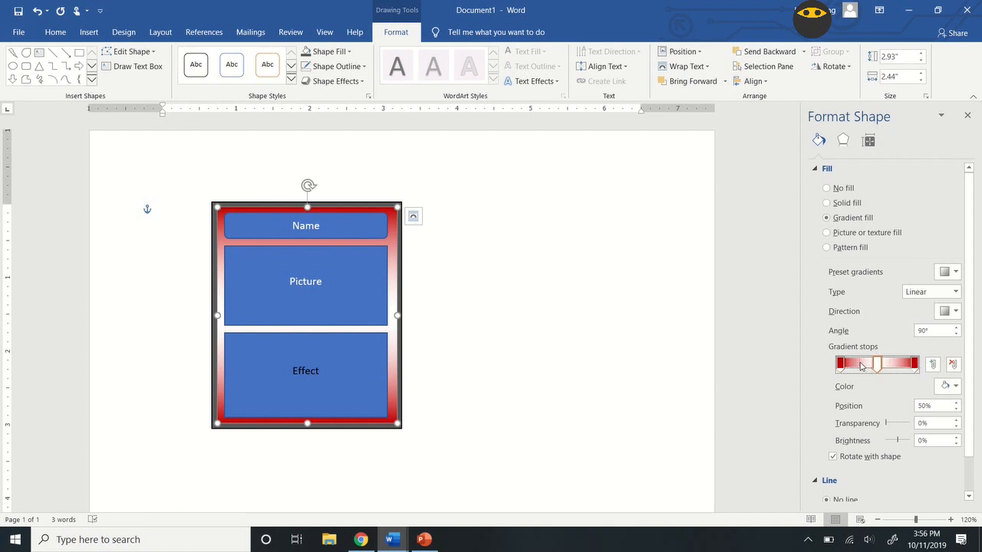
# Add a pink gradient stop on each side of the white one, the first at 26%, and delete the white stop
pyautogui.click(861, 366)
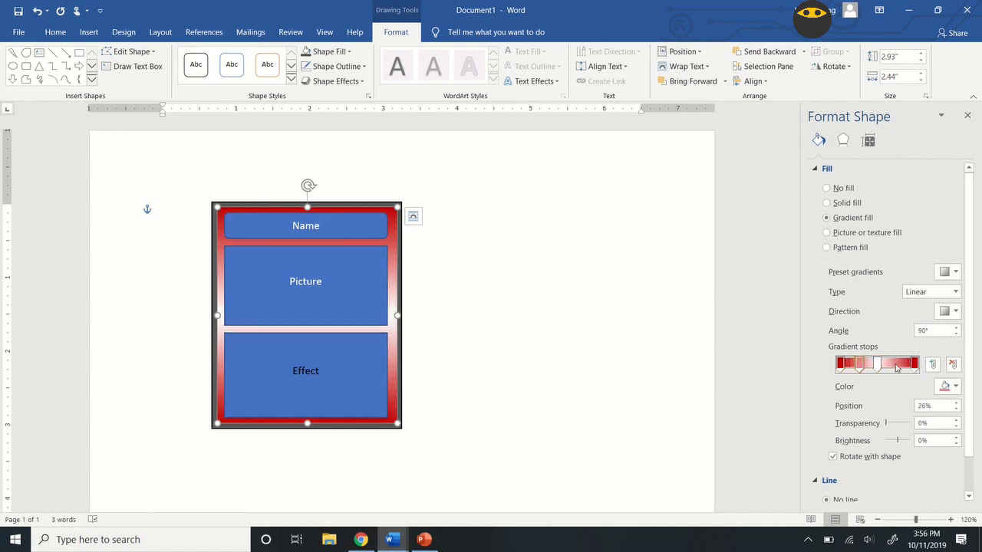
pyautogui.click(896, 366)
pyautogui.click(877, 366)
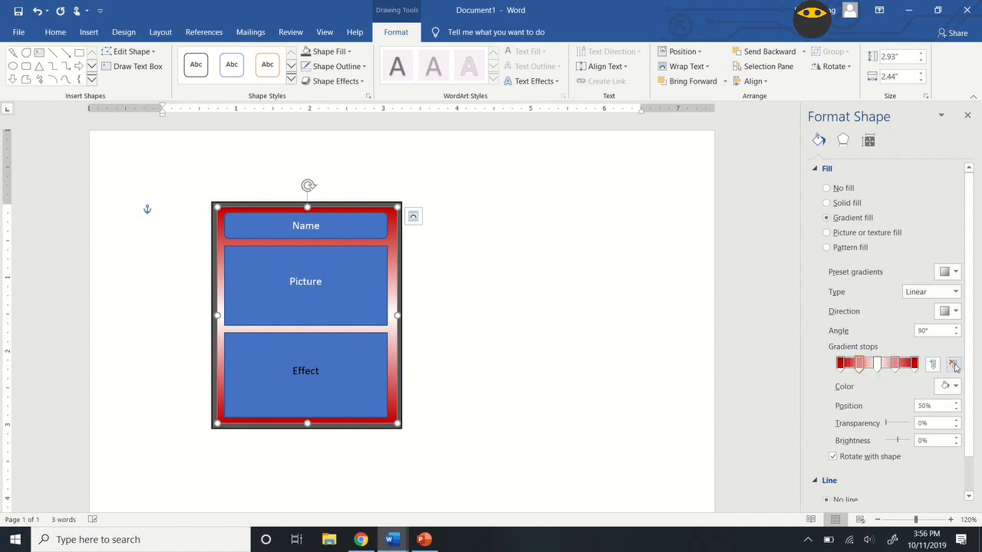
pyautogui.click(952, 364)
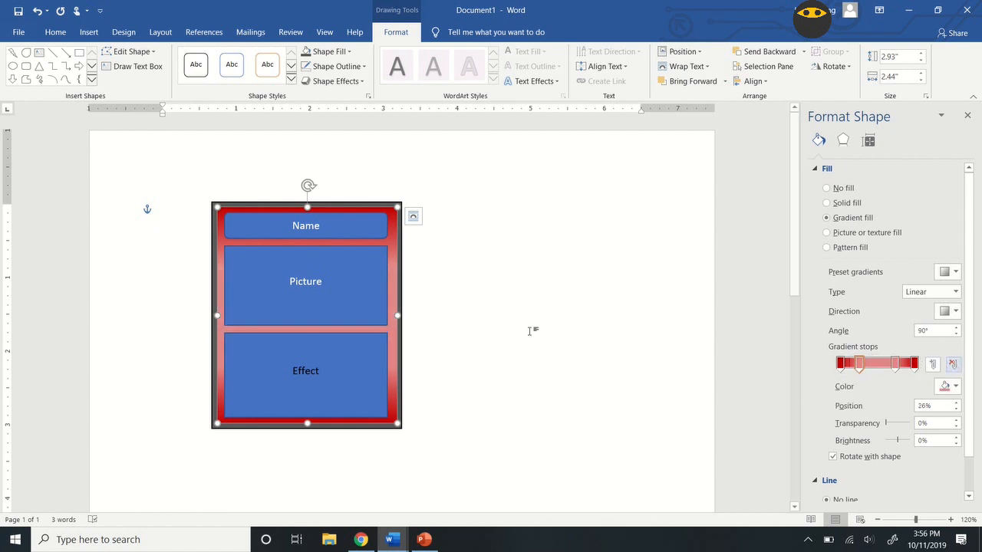
# Add a dark red gradient stop at 51%, between the two pink stops
pyautogui.click(911, 366)
pyautogui.moveTo(911, 368)
pyautogui.mouseDown()
pyautogui.moveTo(882, 366)
pyautogui.moveTo(921, 370)
pyautogui.mouseUp()
pyautogui.click(914, 367)
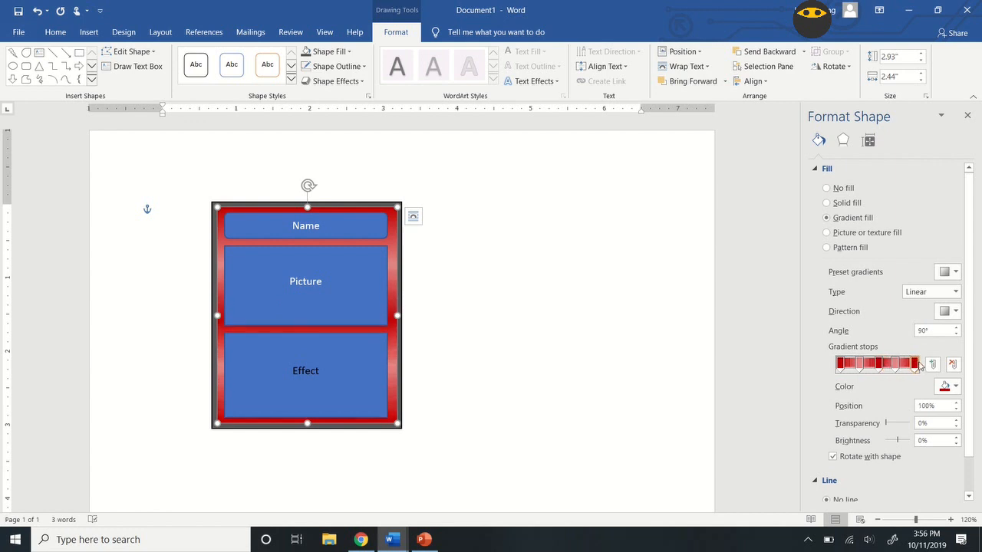
pyautogui.click(879, 365)
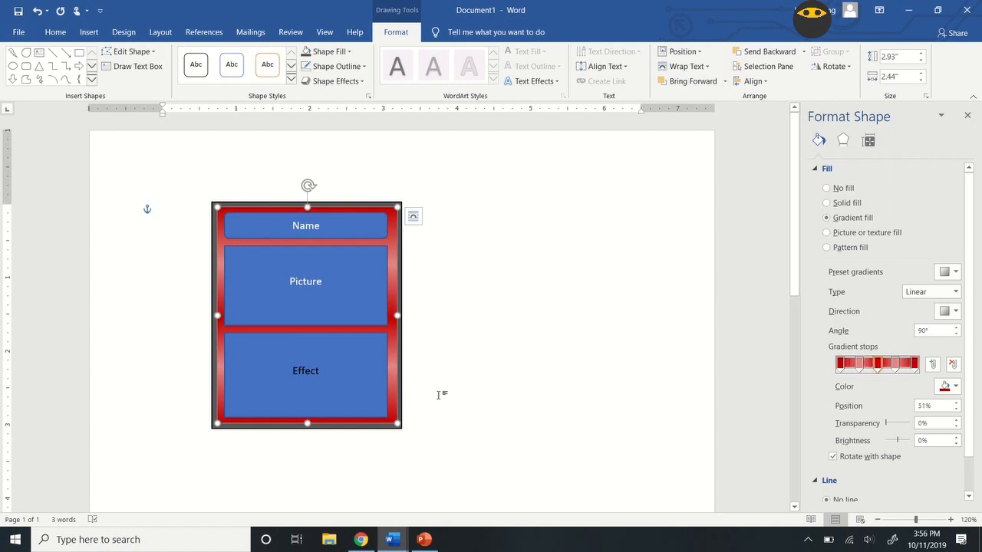
pyautogui.click(521, 304)
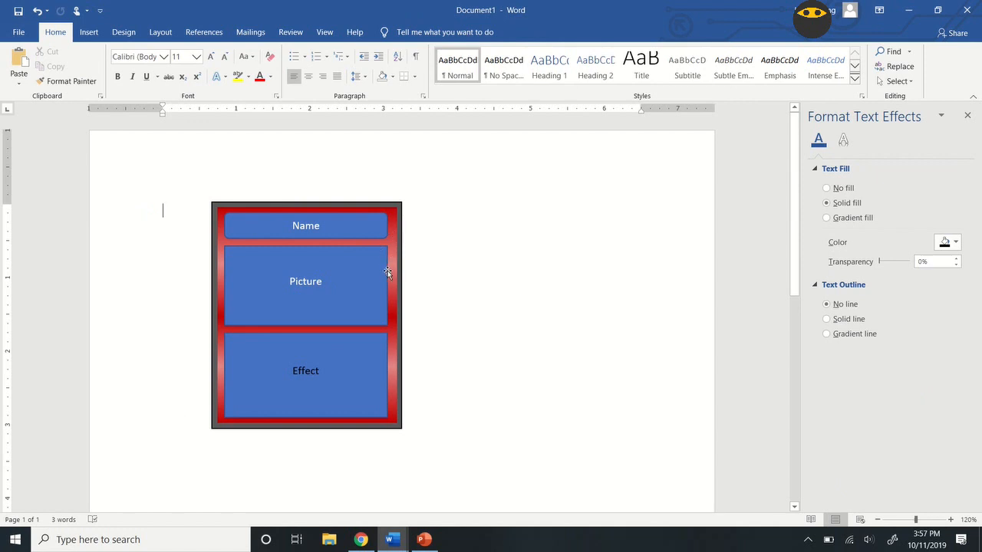
# Set the fill transparency of the Name box to about 34%
pyautogui.rightClick(371, 216)
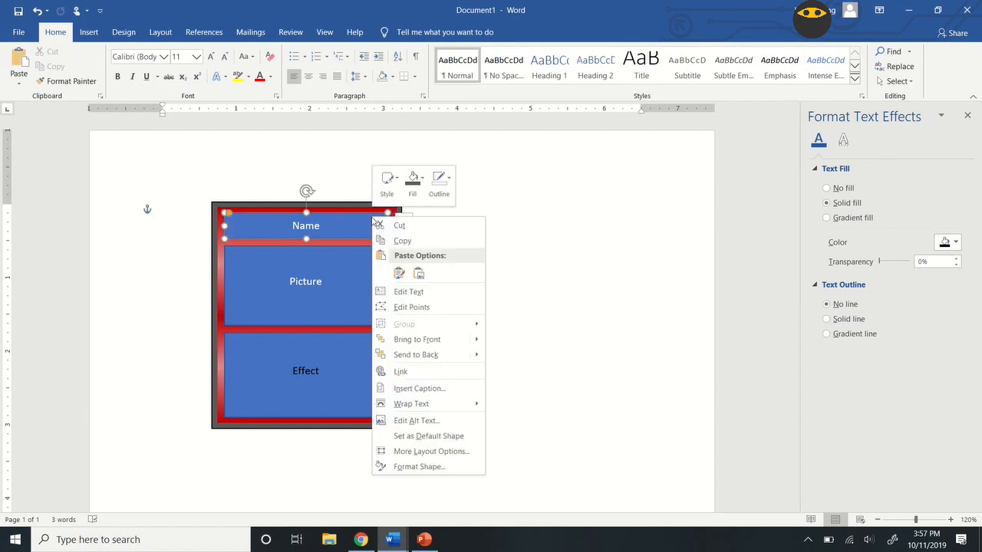
pyautogui.click(418, 183)
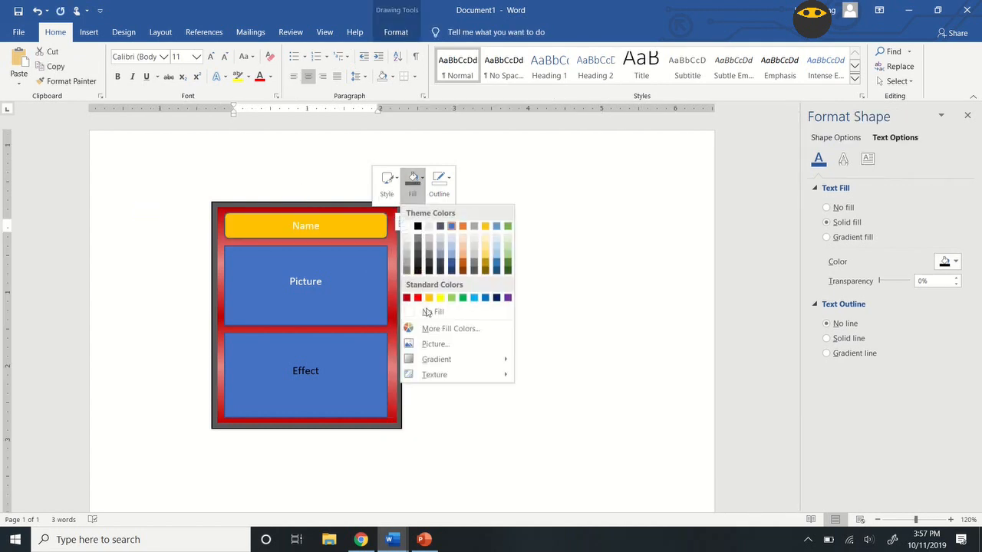
pyautogui.moveTo(440, 360)
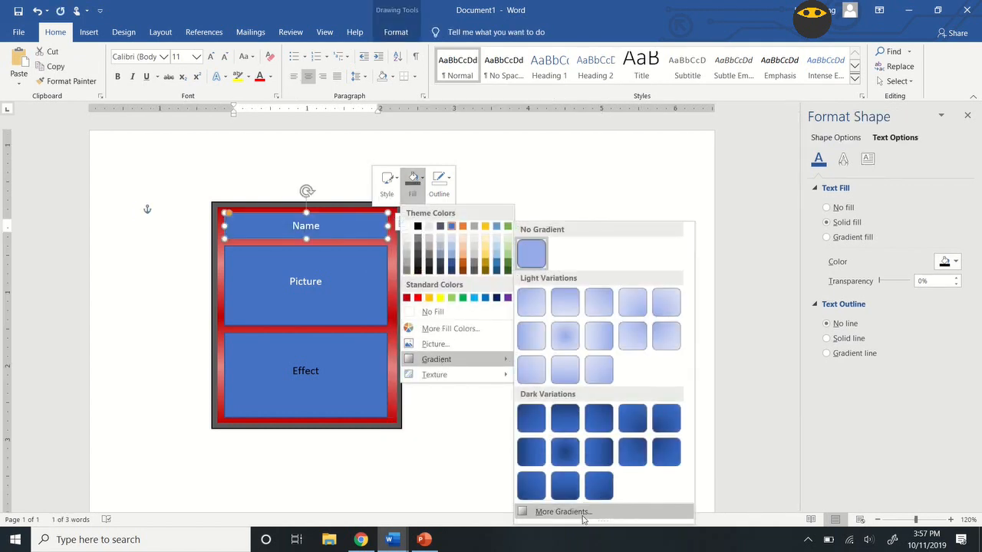
pyautogui.click(583, 520)
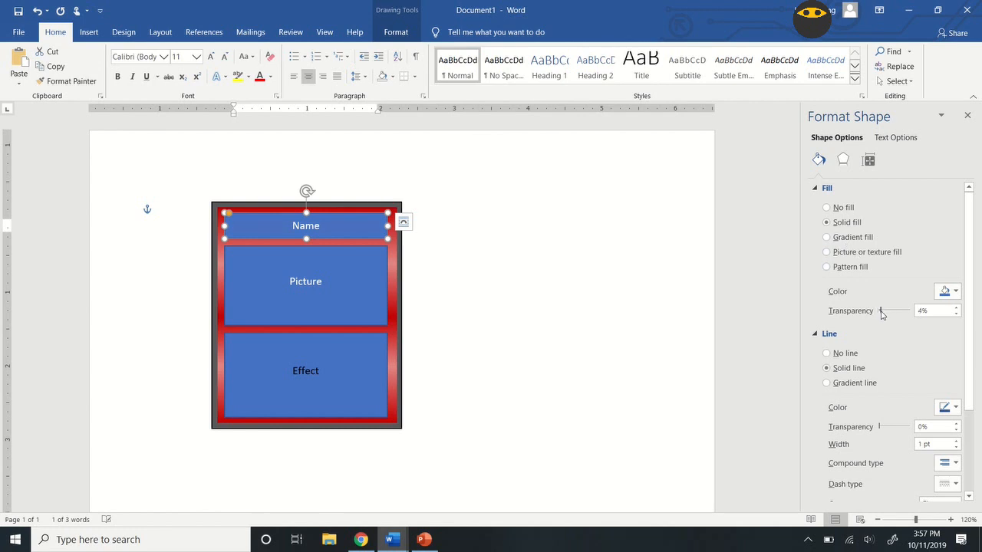
pyautogui.moveTo(881, 314)
pyautogui.mouseDown()
pyautogui.moveTo(903, 314)
pyautogui.moveTo(887, 314)
pyautogui.mouseUp()
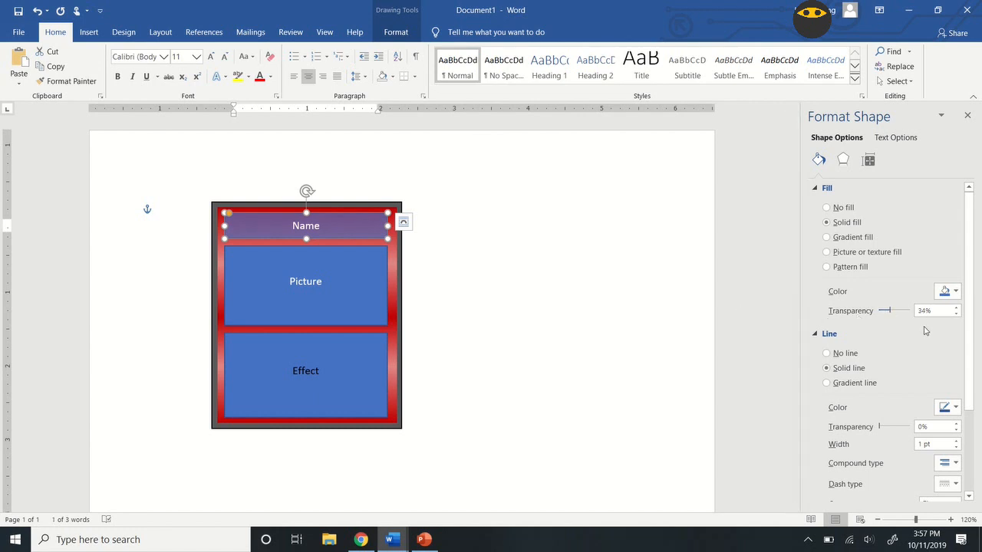
pyautogui.click(956, 314)
# Change the fill color of the Name box to light gray
pyautogui.click(950, 292)
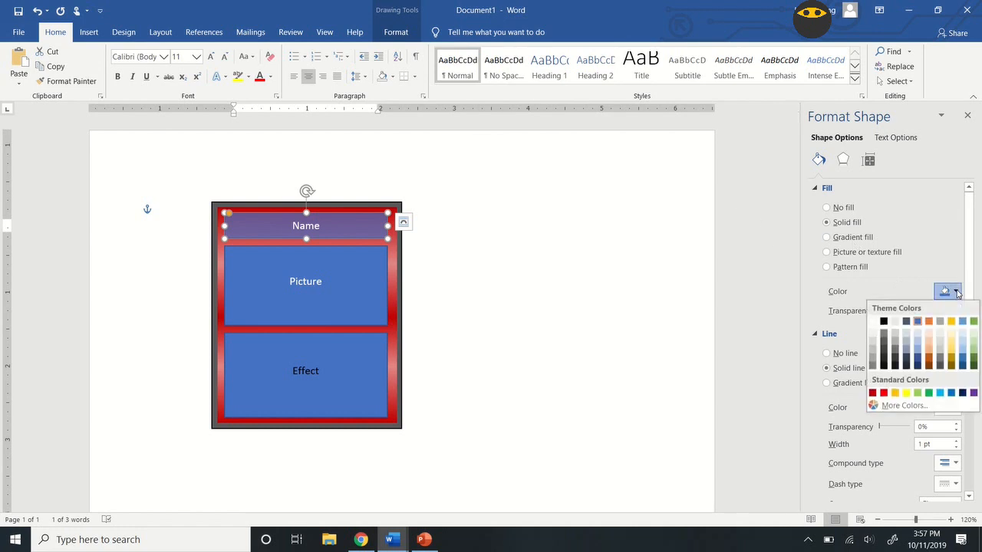
pyautogui.click(873, 343)
pyautogui.click(546, 286)
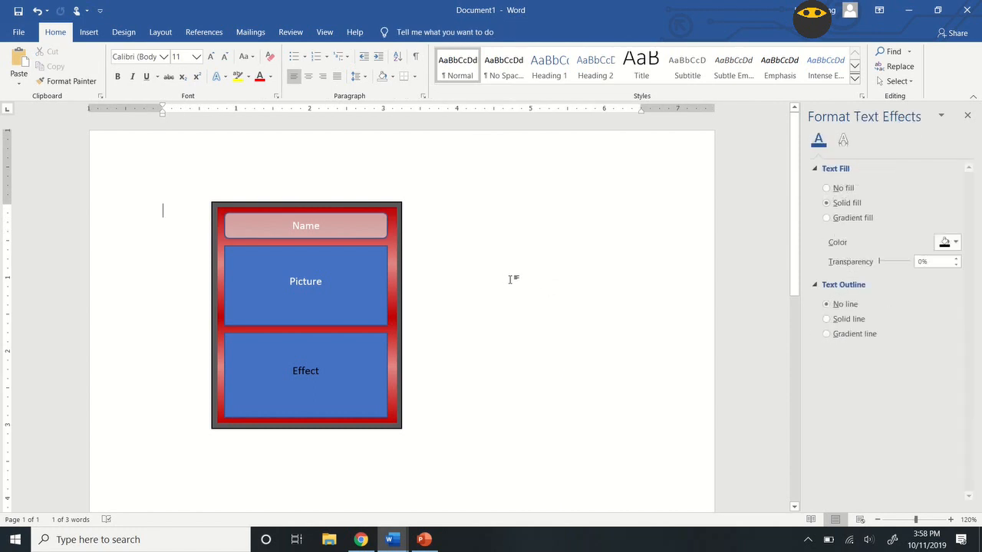
# Set the outline of the Name box to black
pyautogui.click(378, 219)
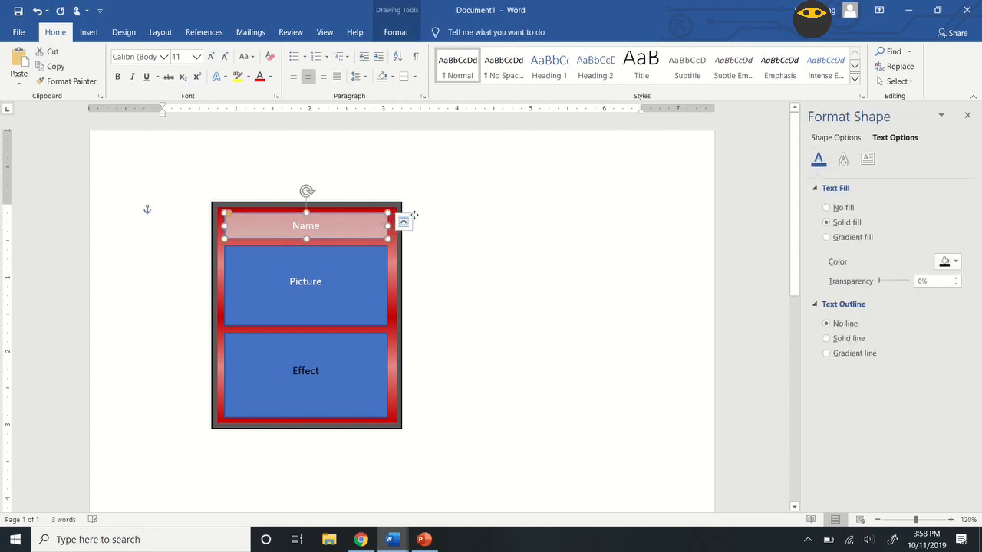
pyautogui.rightClick(378, 218)
pyautogui.click(445, 182)
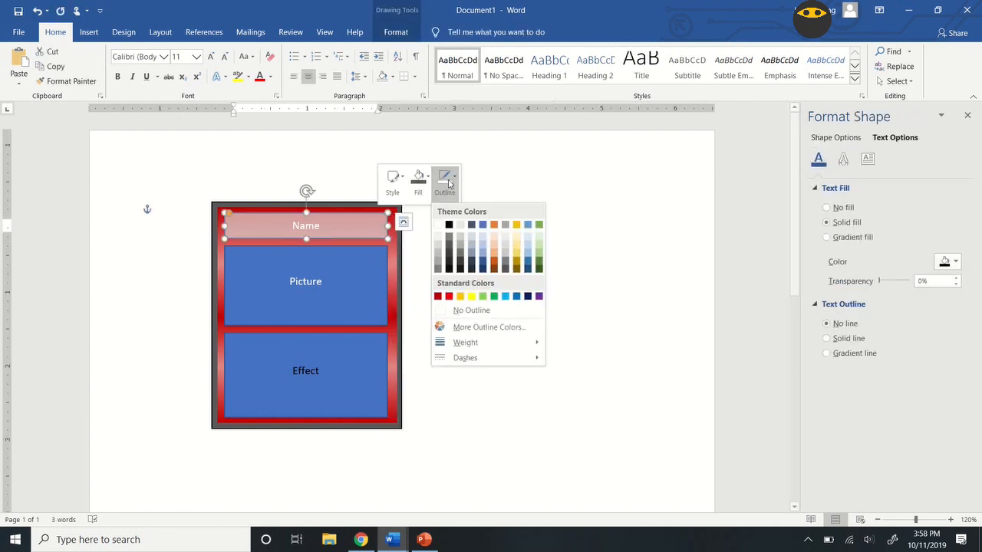
pyautogui.click(449, 228)
pyautogui.click(524, 296)
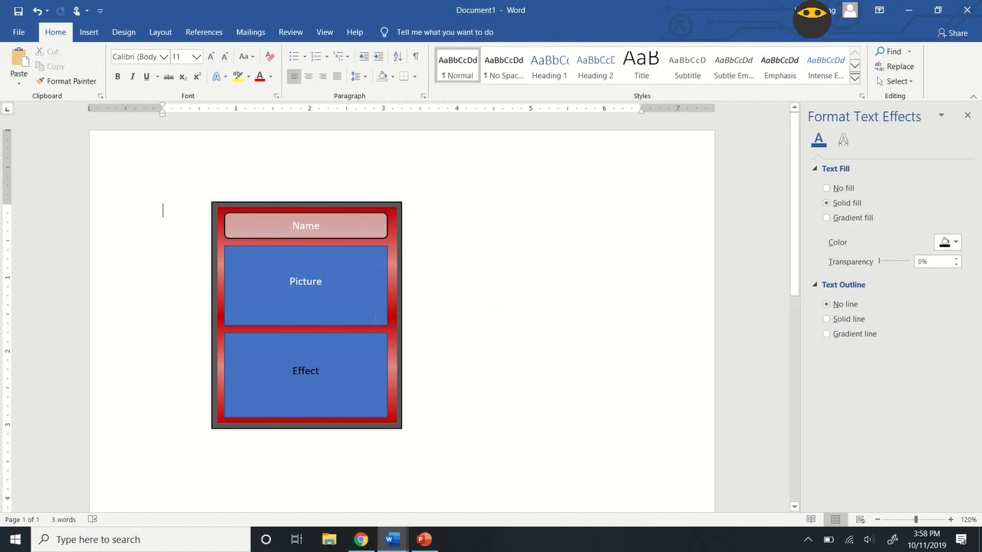
# Make the solid fill of the Effect box partly transparent so the card's gradient shows through
pyautogui.click(360, 335)
pyautogui.rightClick(360, 335)
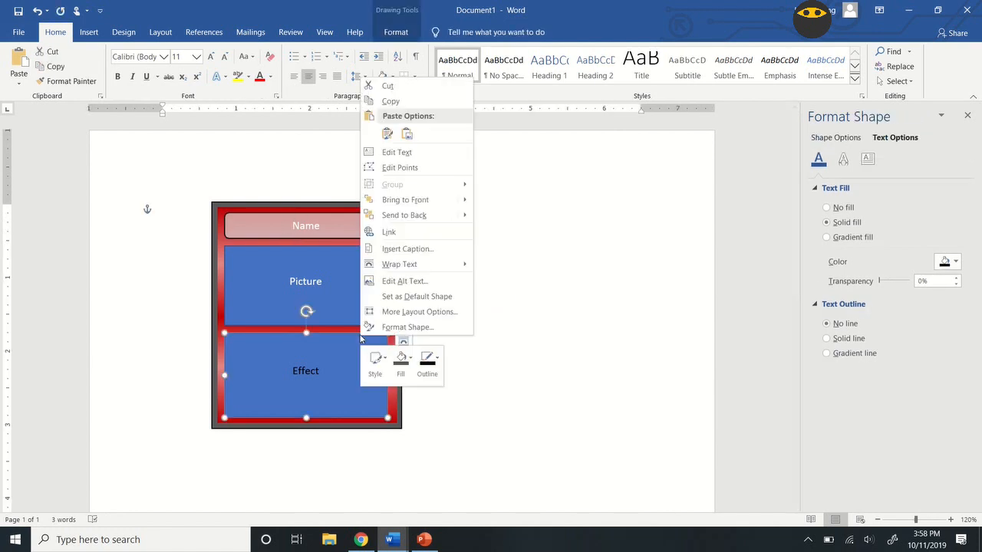
pyautogui.click(405, 358)
pyautogui.moveTo(472, 324)
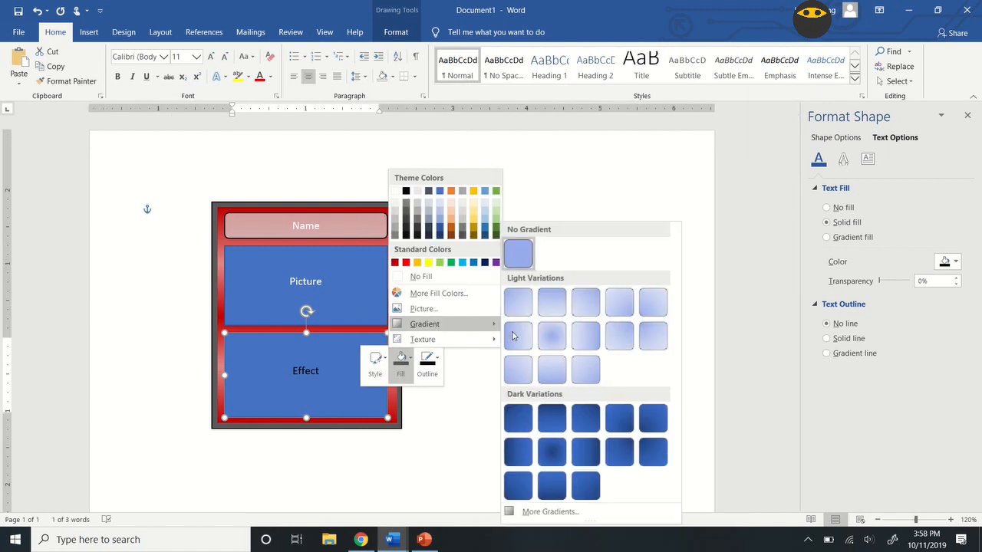
pyautogui.click(546, 512)
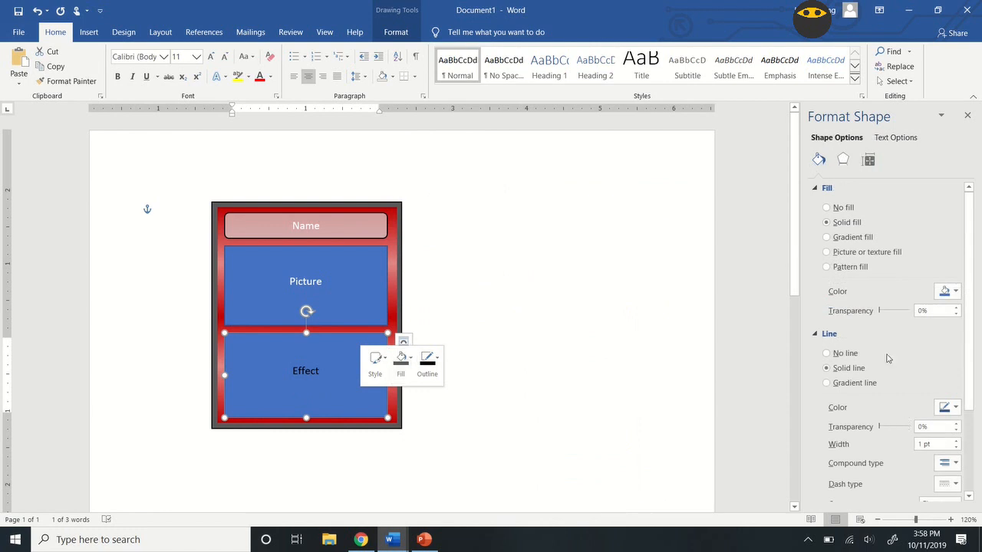
pyautogui.moveTo(881, 311); pyautogui.dragTo(889, 312)
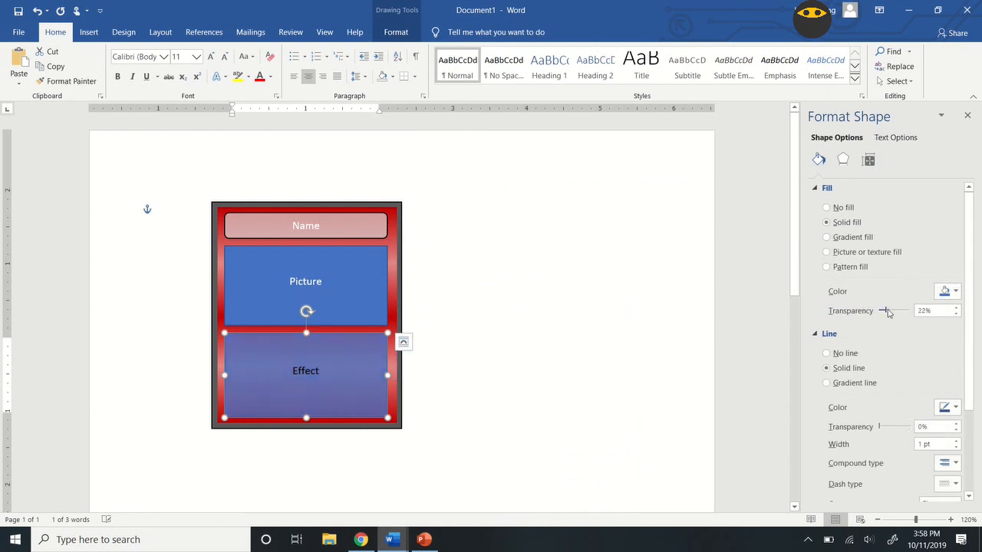
pyautogui.click(957, 315)
pyautogui.click(957, 314)
# Change the fill color of the Effect box to light gray
pyautogui.click(961, 296)
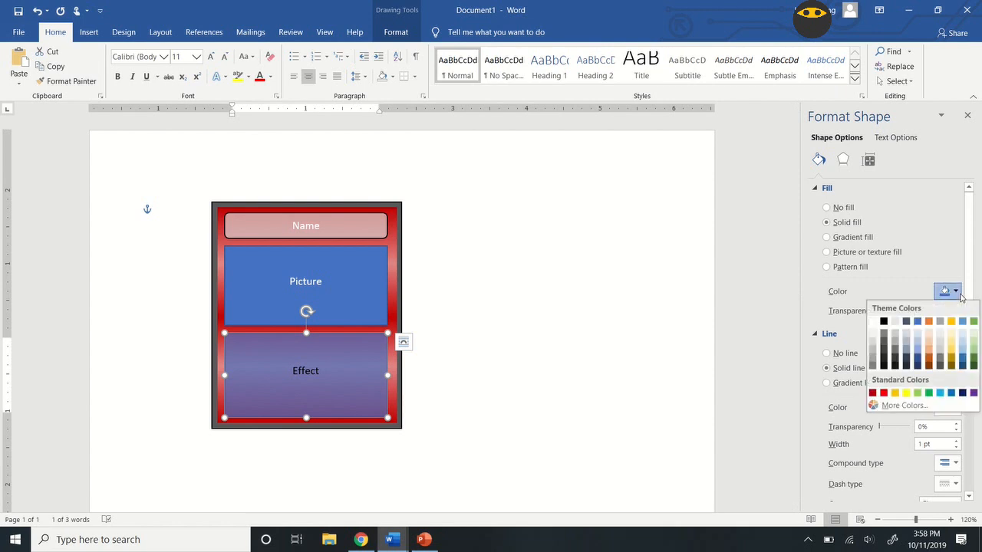
pyautogui.click(873, 350)
pyautogui.click(410, 343)
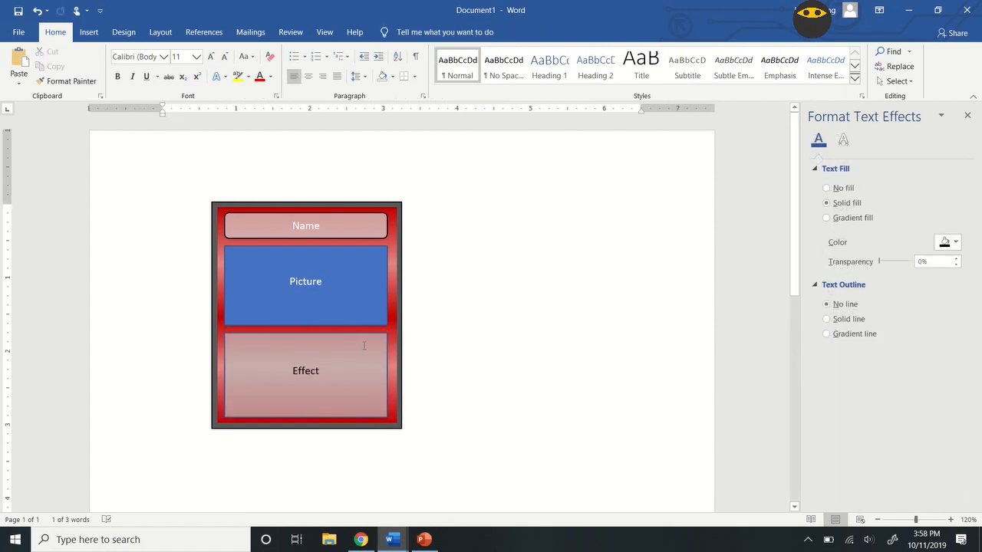
# Set the outline of the Effect box to black
pyautogui.click(371, 336)
pyautogui.rightClick(371, 334)
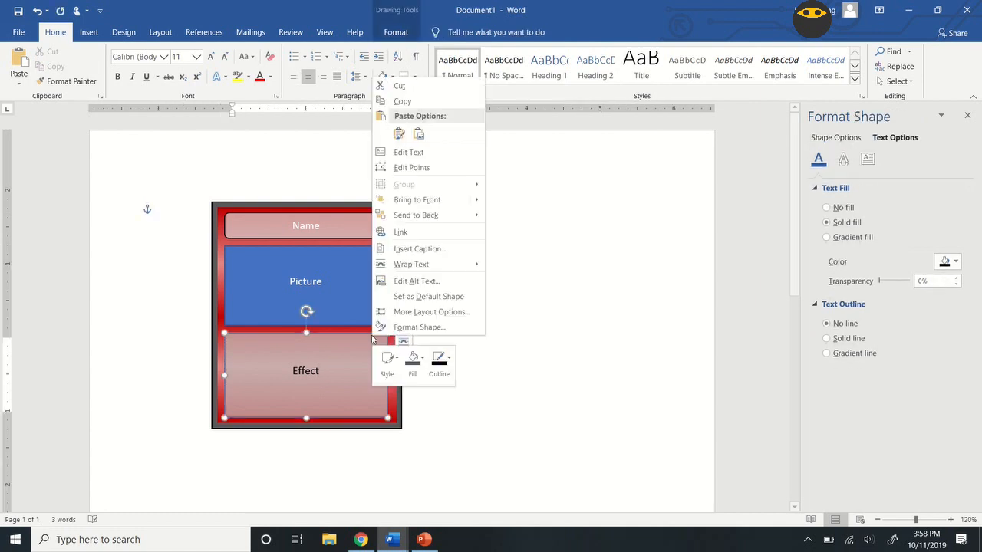
pyautogui.click(439, 361)
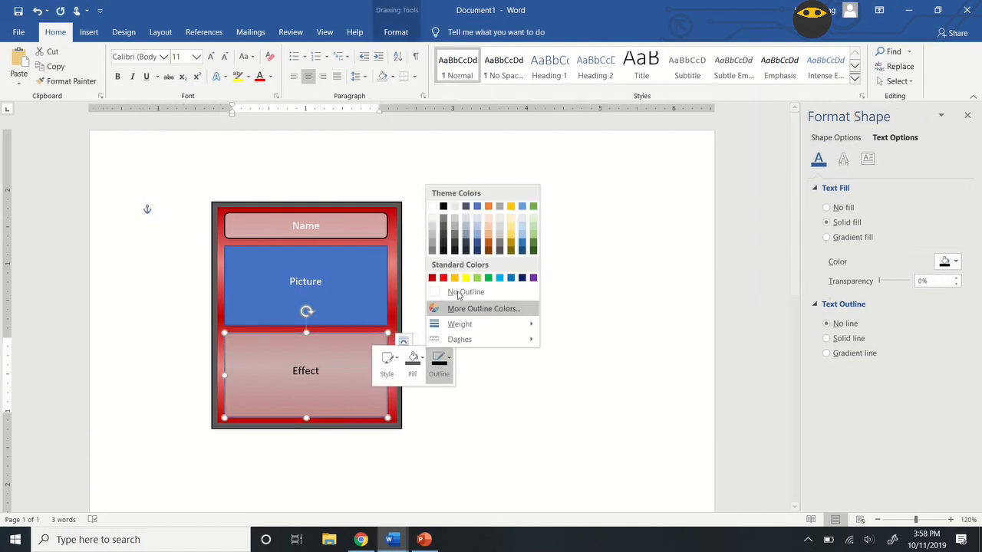
pyautogui.click(443, 207)
pyautogui.click(566, 259)
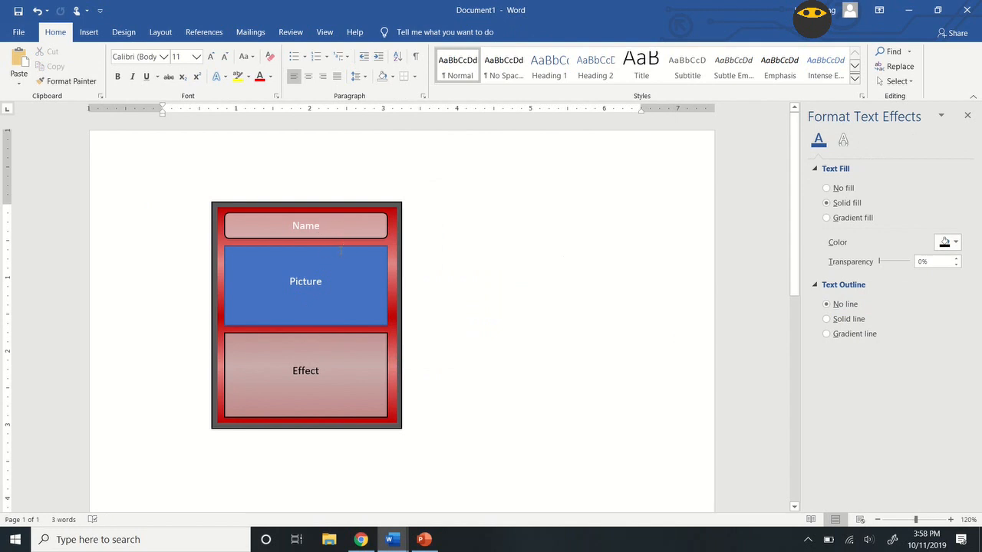
# Delete the word Picture from the middle box
pyautogui.click(325, 284)
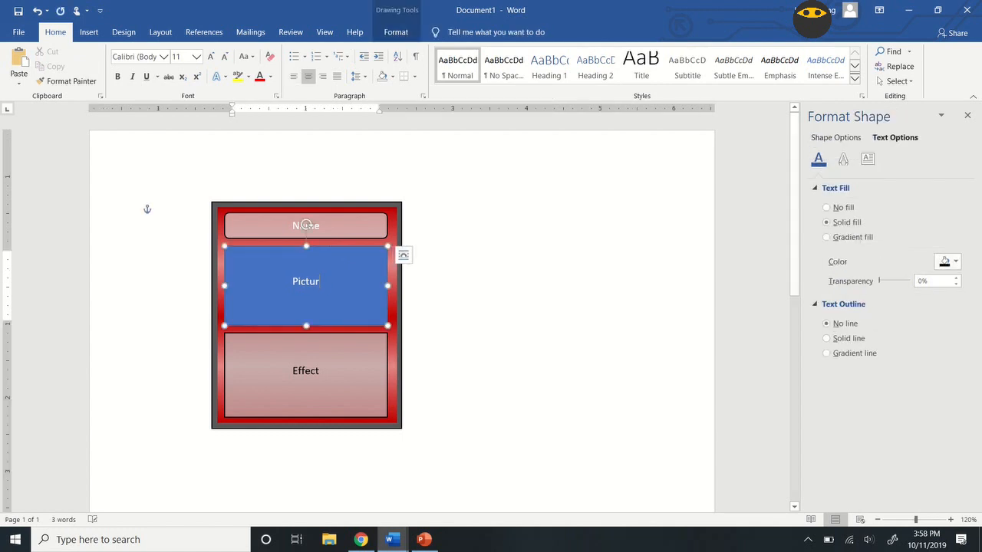
pyautogui.press('BackSpace')
pyautogui.press('BackSpace')
pyautogui.press('BackSpace')
pyautogui.press('BackSpace')
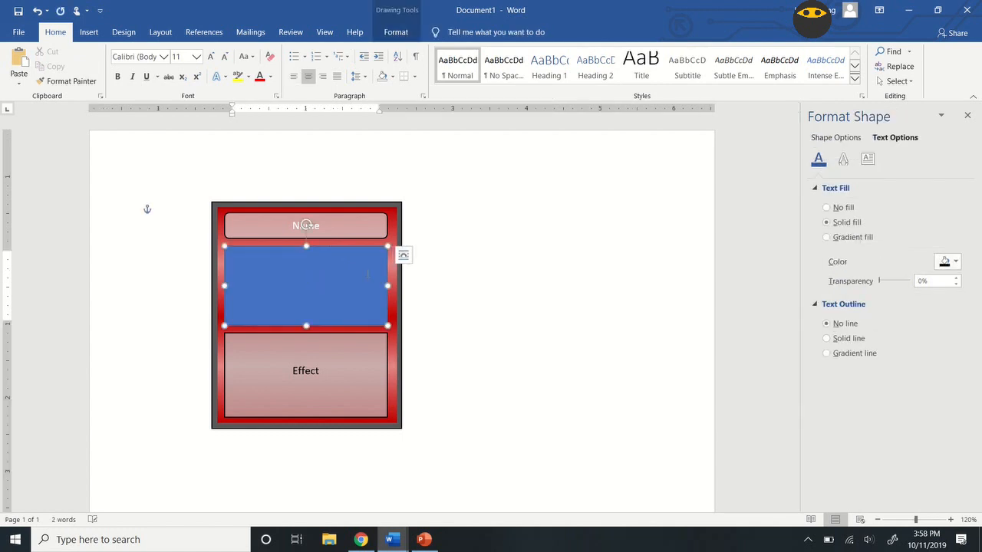
pyautogui.click(504, 283)
# Insert the wizard image from the Downloads folder into the emptied middle box and stretch its width to 1.99"
pyautogui.click(321, 264)
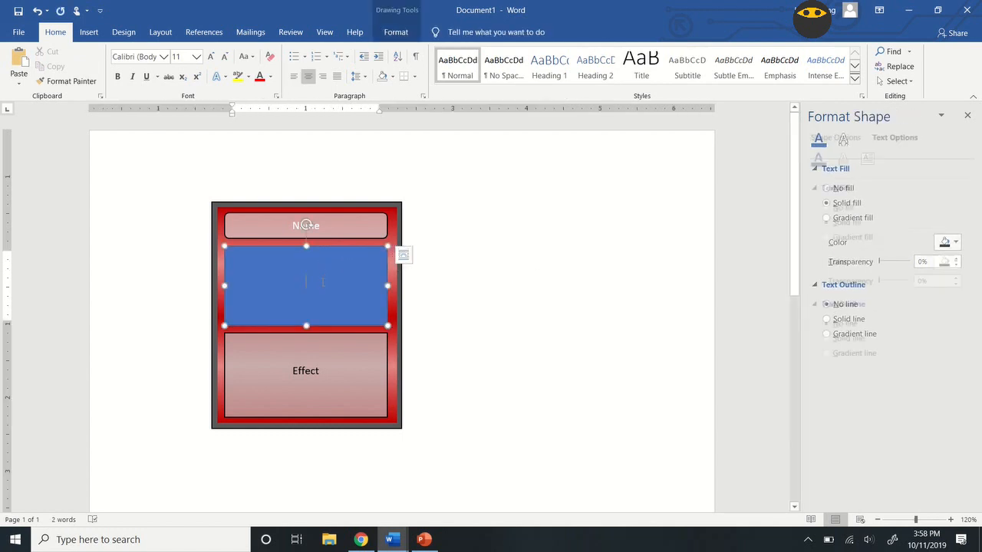
pyautogui.click(88, 32)
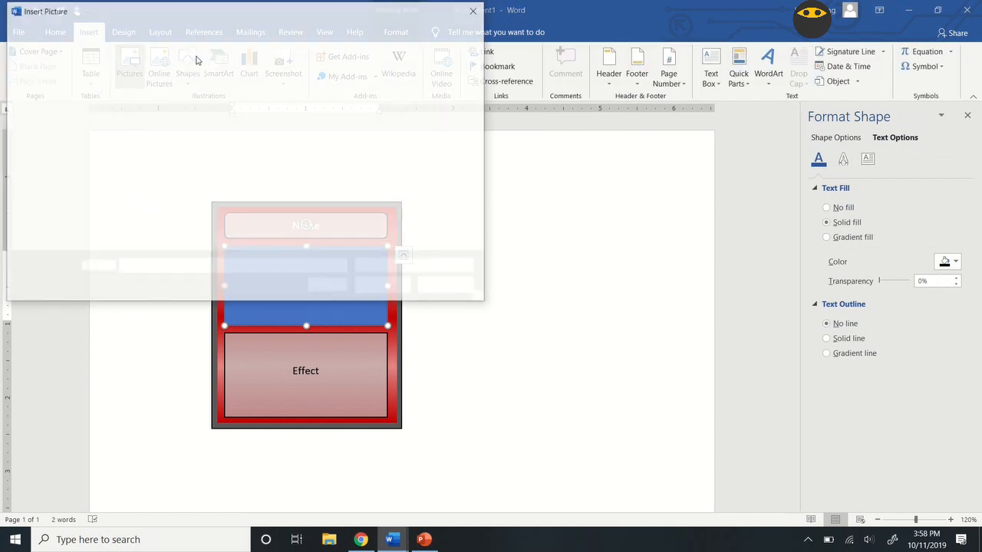
pyautogui.scroll(-3, 51, 159)
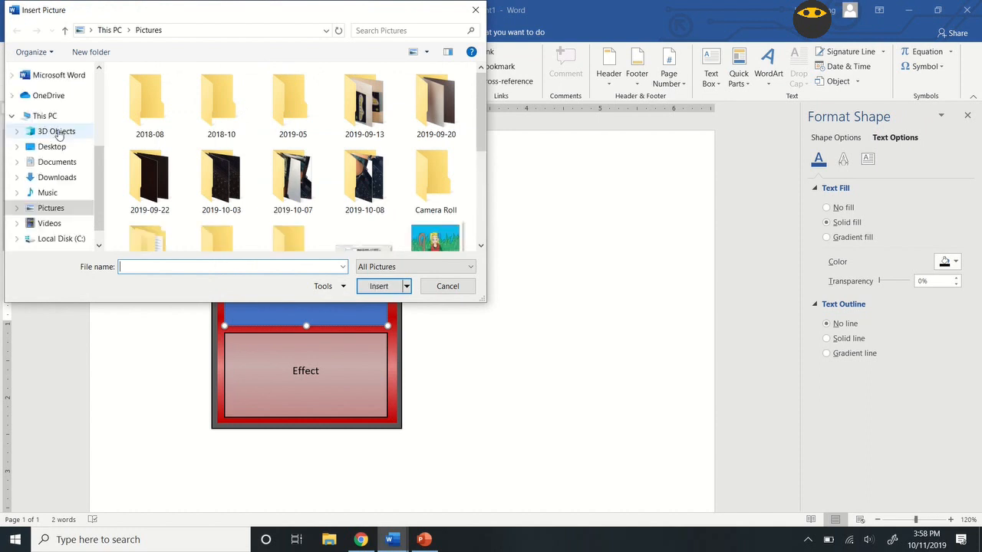
pyautogui.click(61, 178)
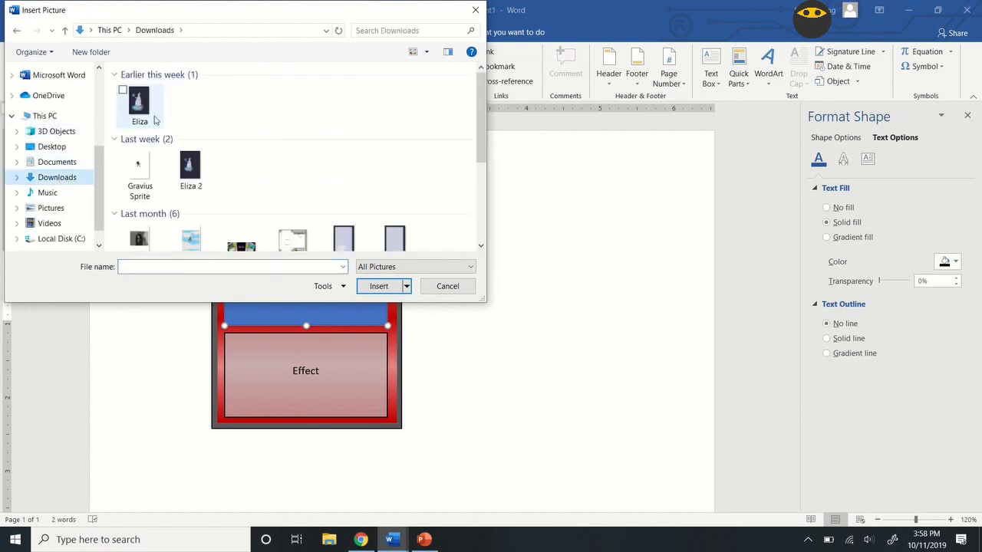
pyautogui.doubleClick(230, 114)
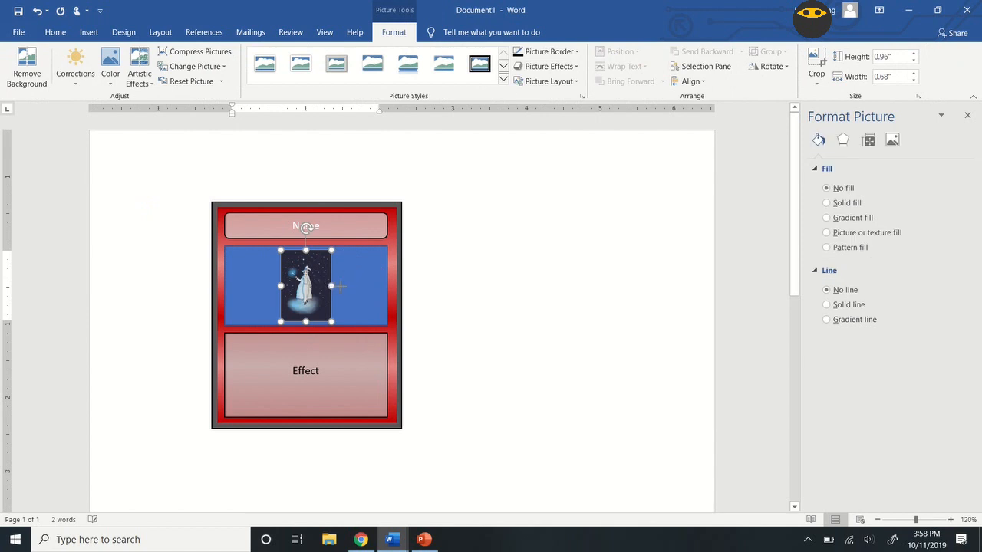
pyautogui.moveTo(340, 286); pyautogui.dragTo(388, 285)
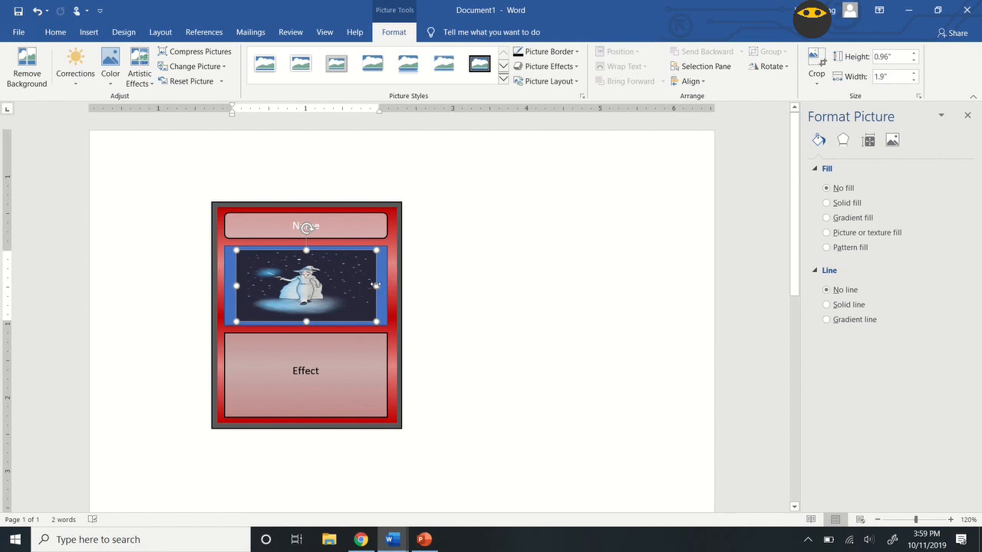
pyautogui.moveTo(376, 285); pyautogui.dragTo(379, 286)
# Remove both the outline and the fill of the box that holds the wizard picture
pyautogui.click(389, 271)
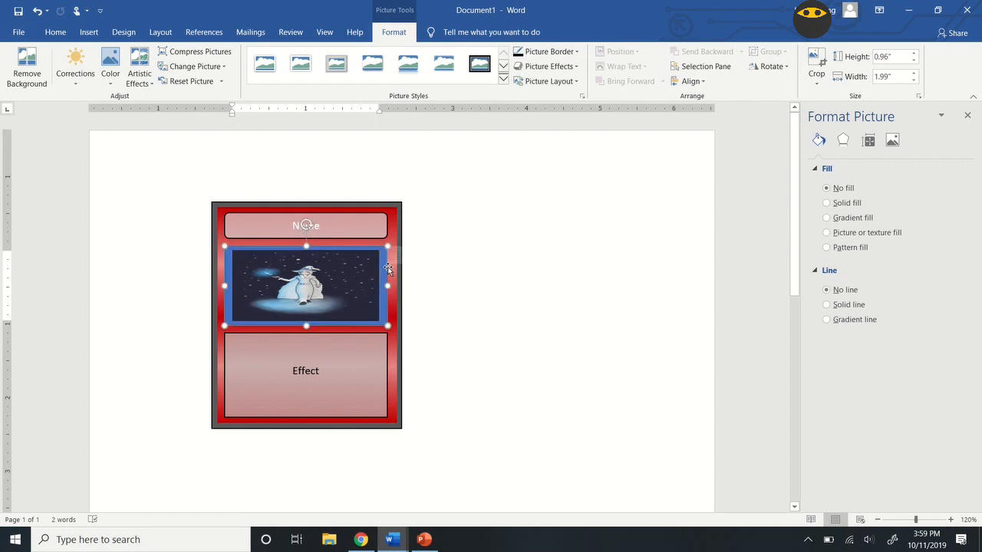
pyautogui.rightClick(389, 270)
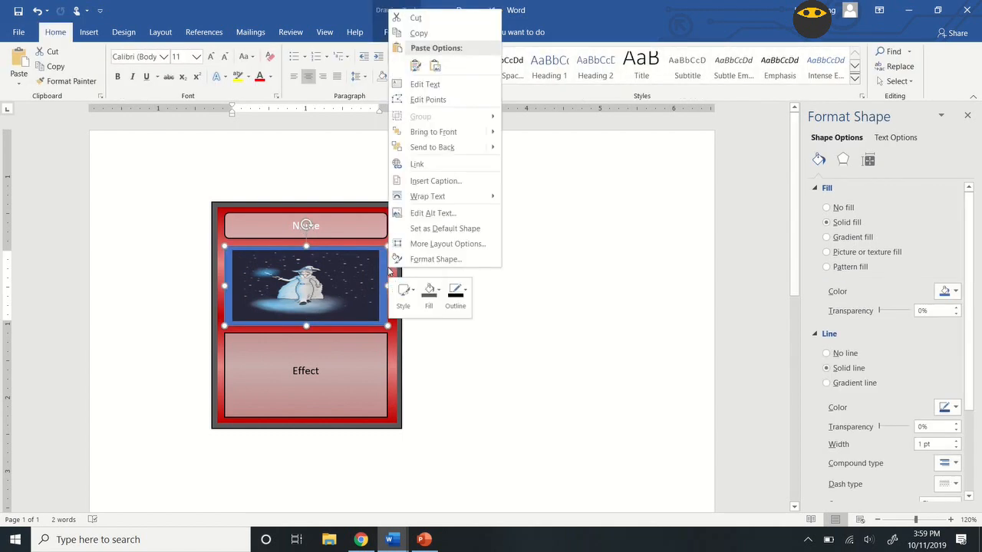
pyautogui.click(456, 293)
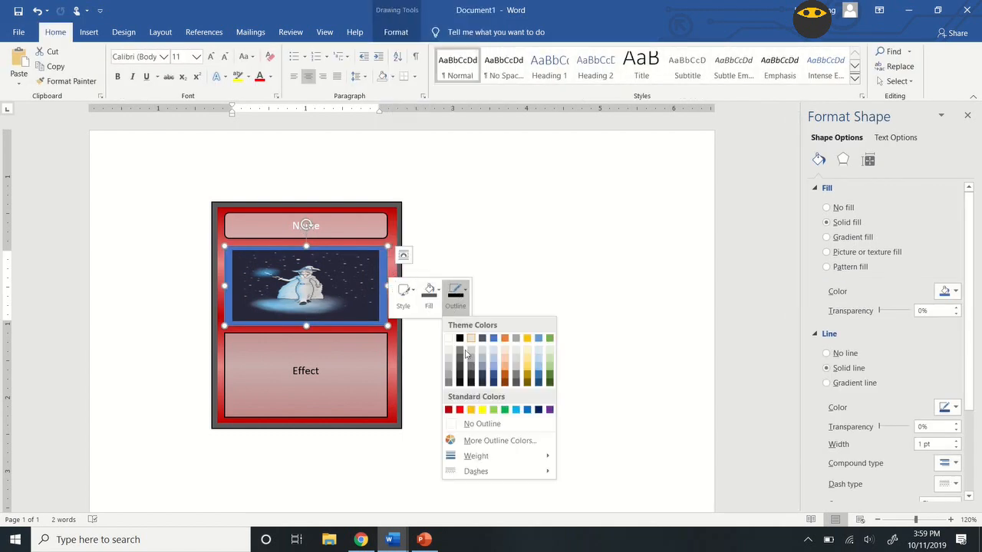
pyautogui.click(468, 424)
pyautogui.click(439, 301)
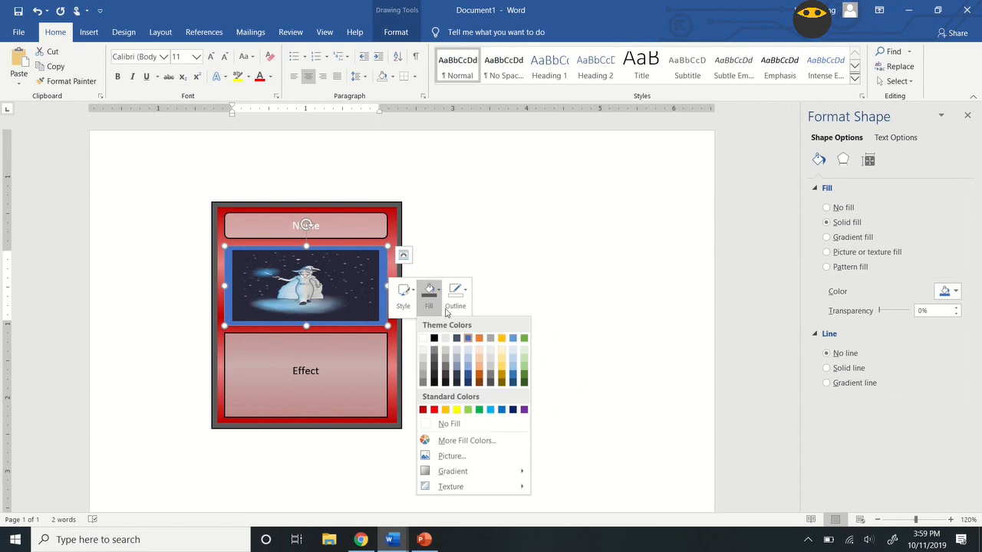
pyautogui.click(449, 423)
pyautogui.click(507, 281)
pyautogui.click(360, 266)
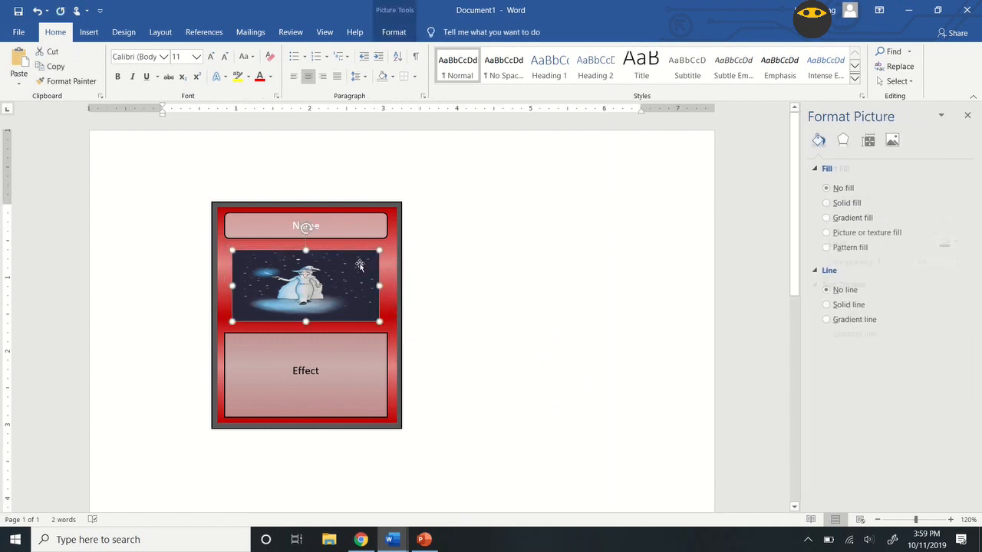
pyautogui.rightClick(361, 263)
pyautogui.click(474, 234)
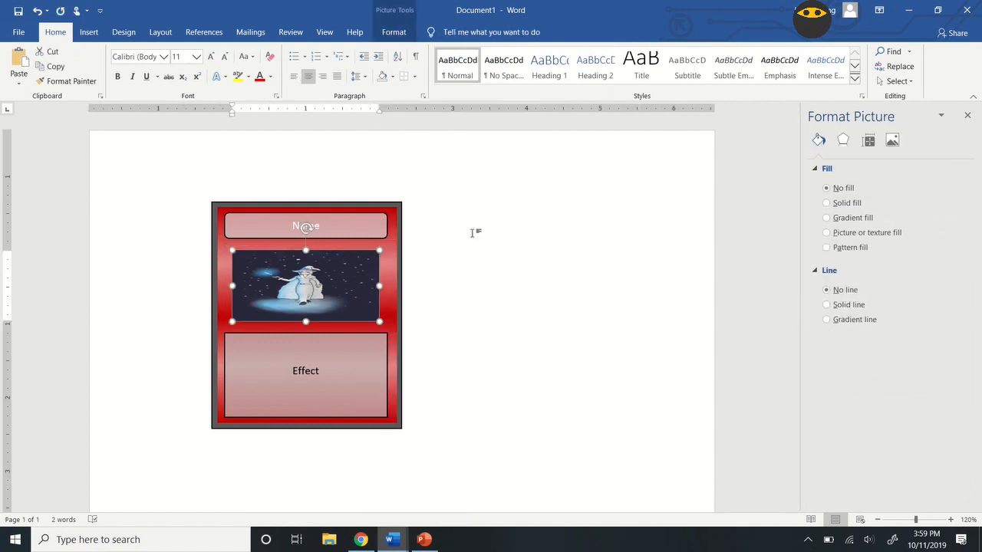
pyautogui.click(491, 290)
# Apply the simple rectangular black frame picture style, with a 3 pt solid line, to the wizard picture
pyautogui.doubleClick(347, 268)
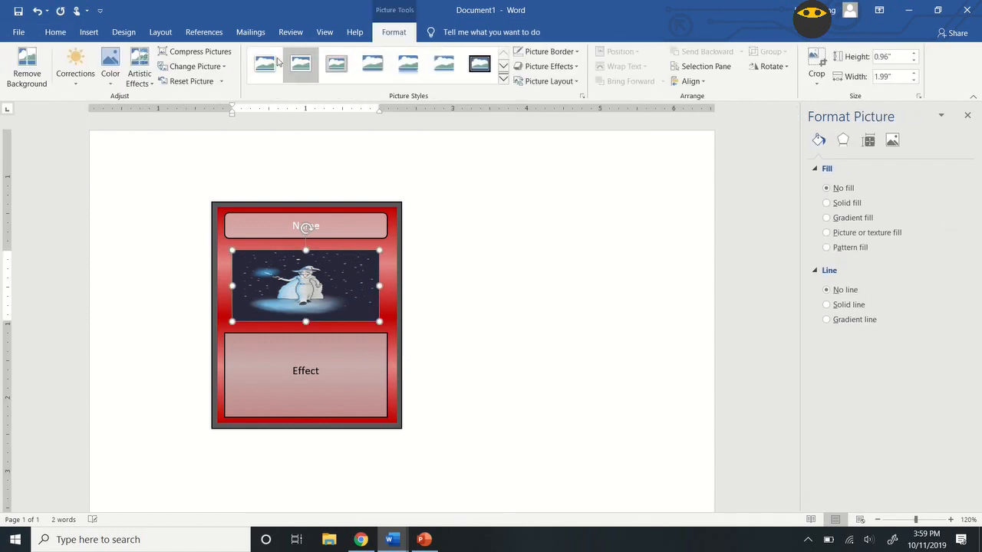
pyautogui.click(502, 67)
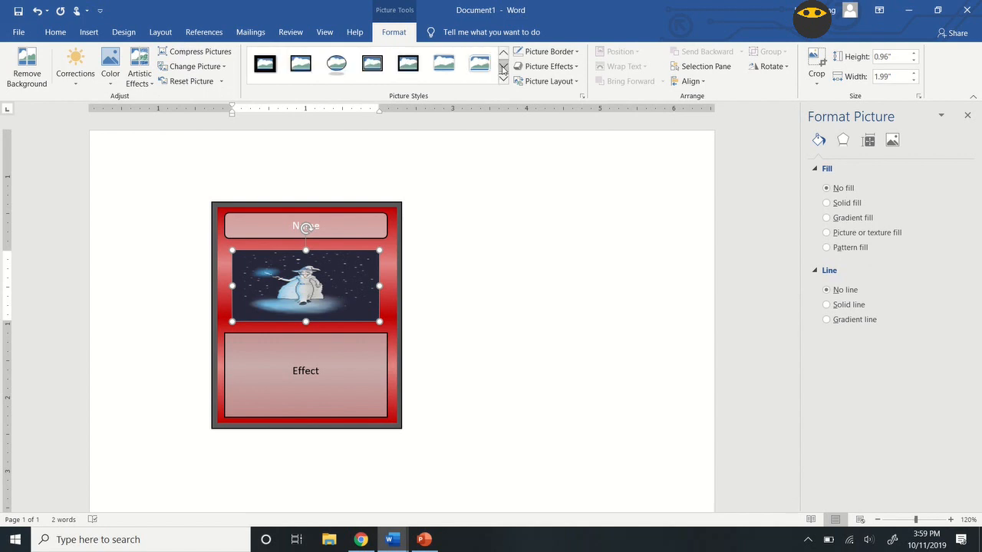
pyautogui.click(304, 69)
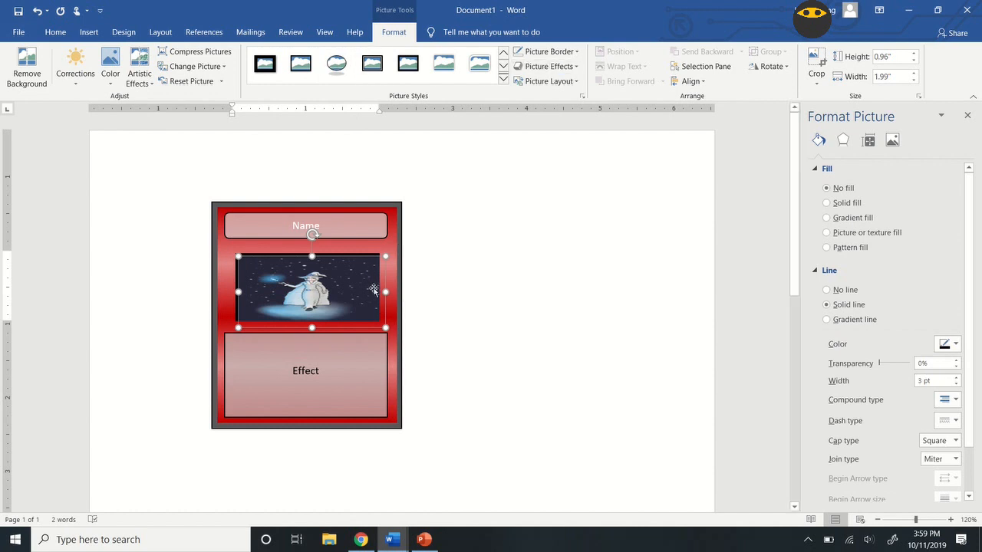
pyautogui.click(418, 266)
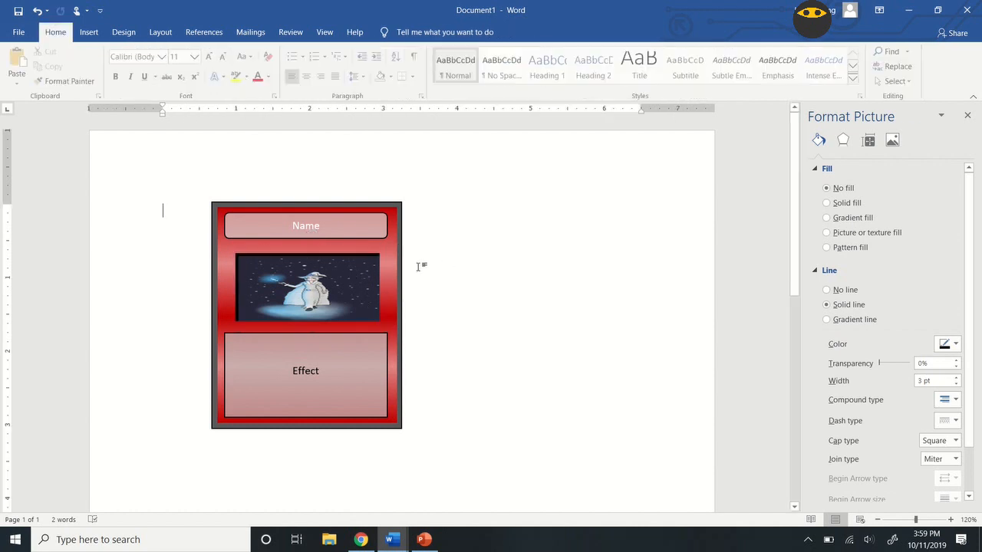
# Enlarge the unfilled box until the whole framed picture fits, and center it between the Name and Effect boxes
pyautogui.click(369, 255)
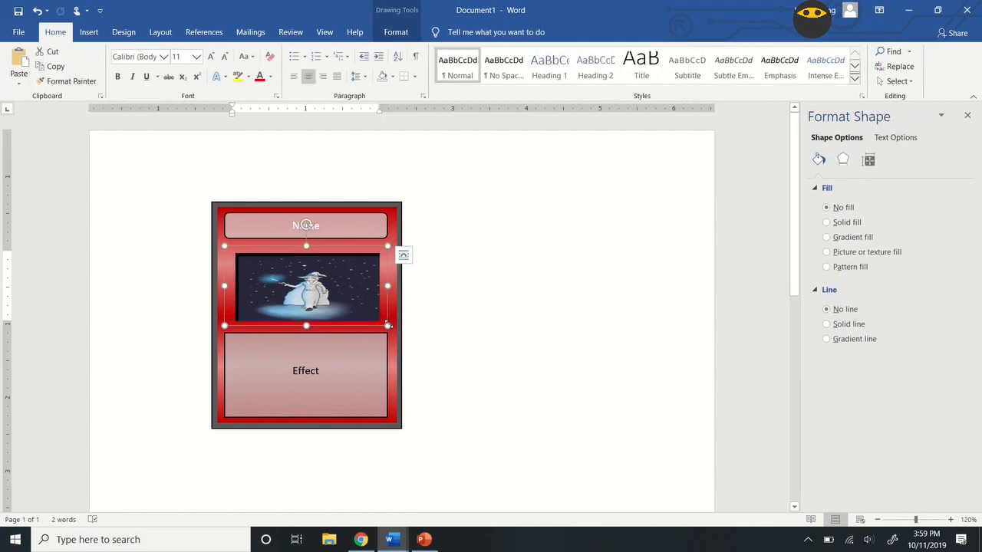
pyautogui.moveTo(388, 326); pyautogui.dragTo(403, 345)
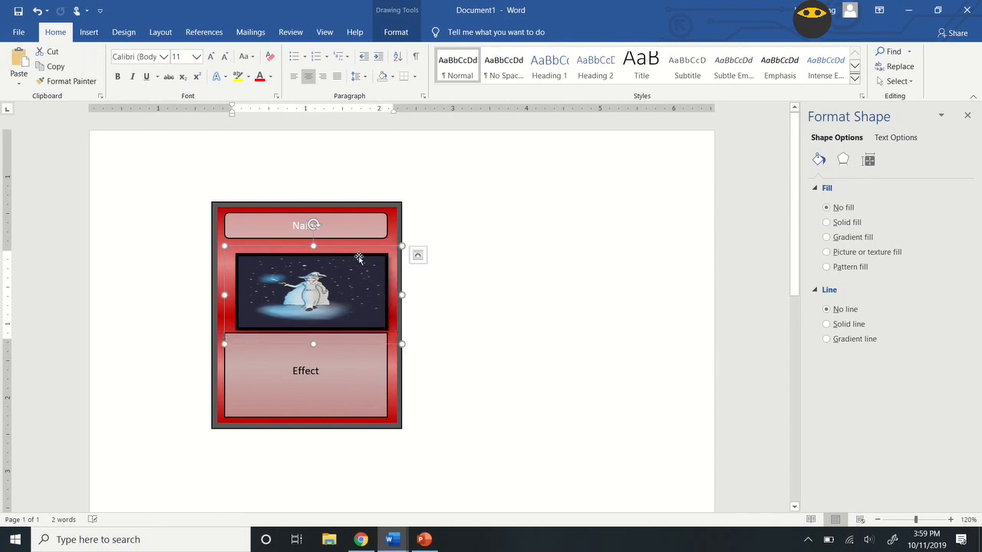
pyautogui.moveTo(356, 244); pyautogui.dragTo(349, 240)
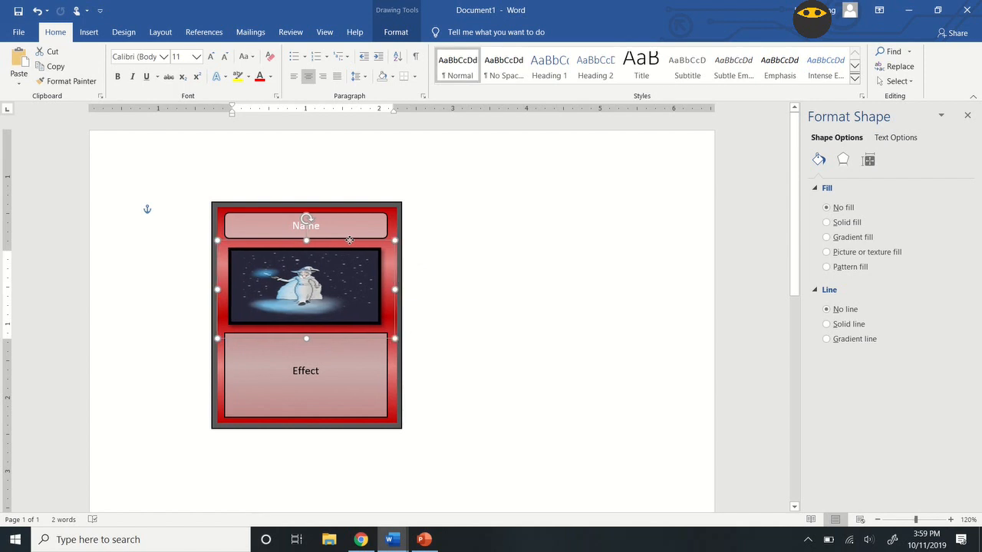
pyautogui.press('Up')
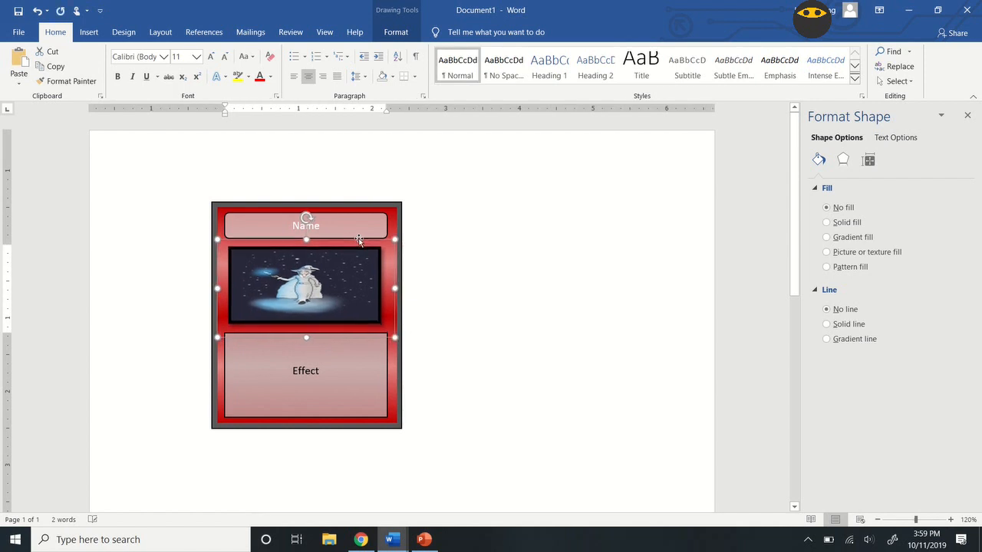
pyautogui.press('Right')
pyautogui.click(450, 296)
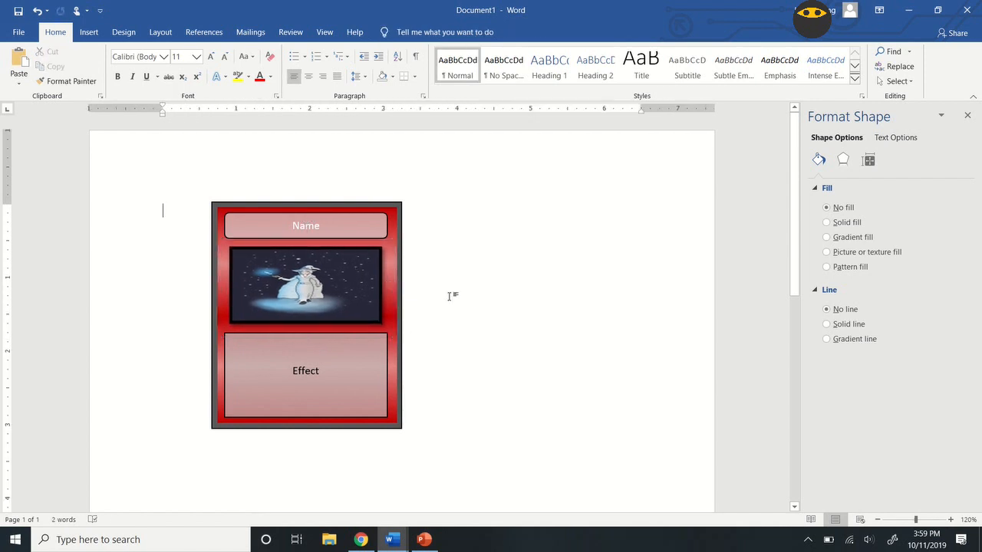
pyautogui.click(353, 280)
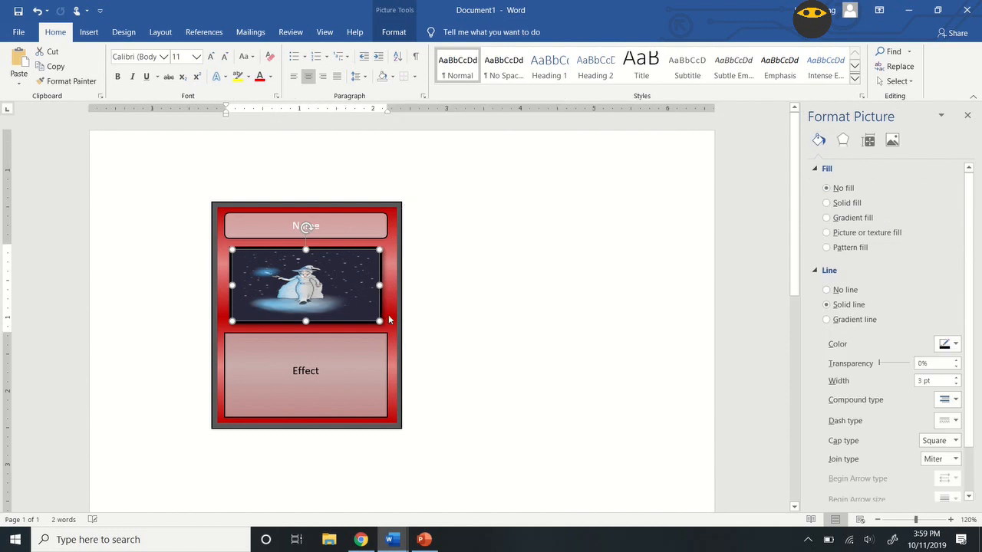
pyautogui.click(451, 295)
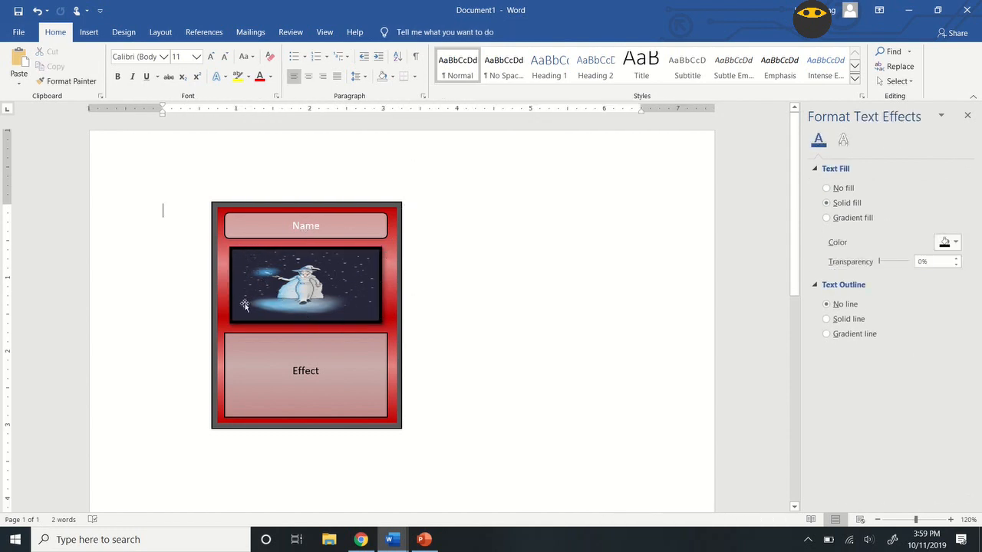
pyautogui.click(332, 272)
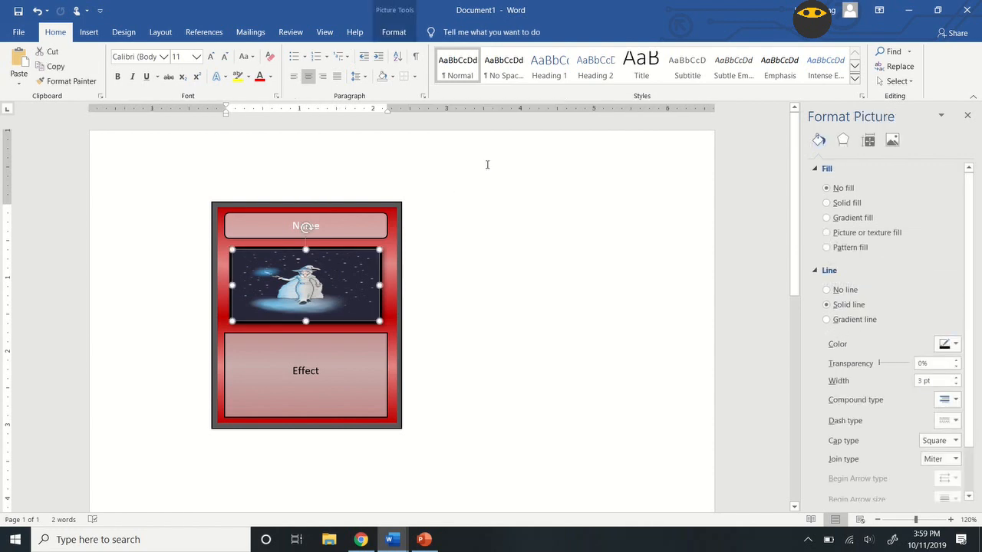
# Set the wizard picture's border weight to 1½ pt
pyautogui.click(393, 31)
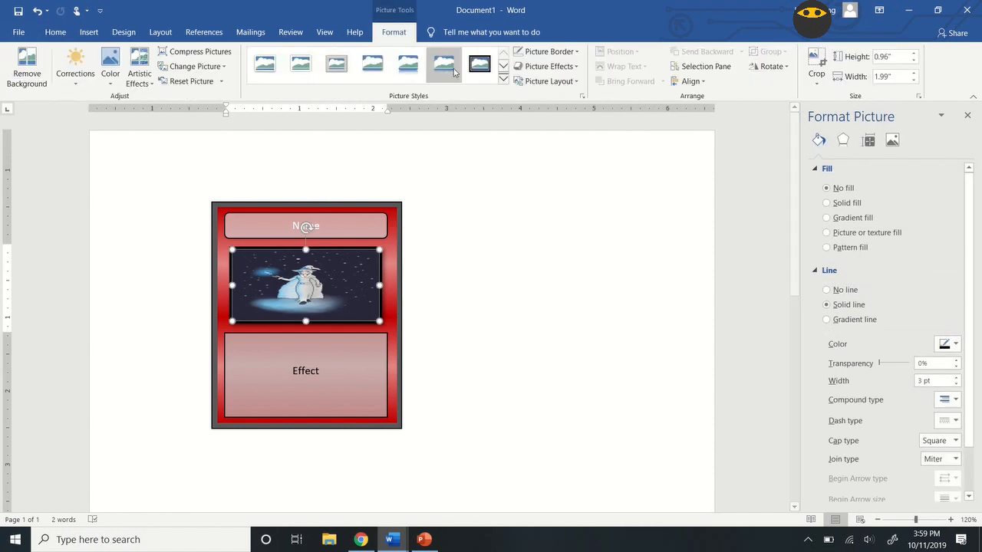
pyautogui.click(549, 53)
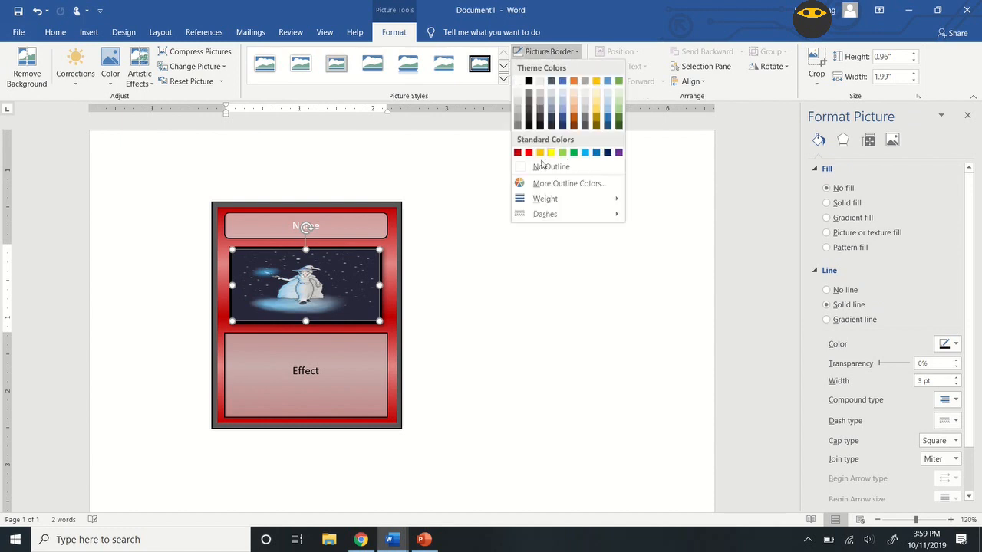
pyautogui.moveTo(542, 198)
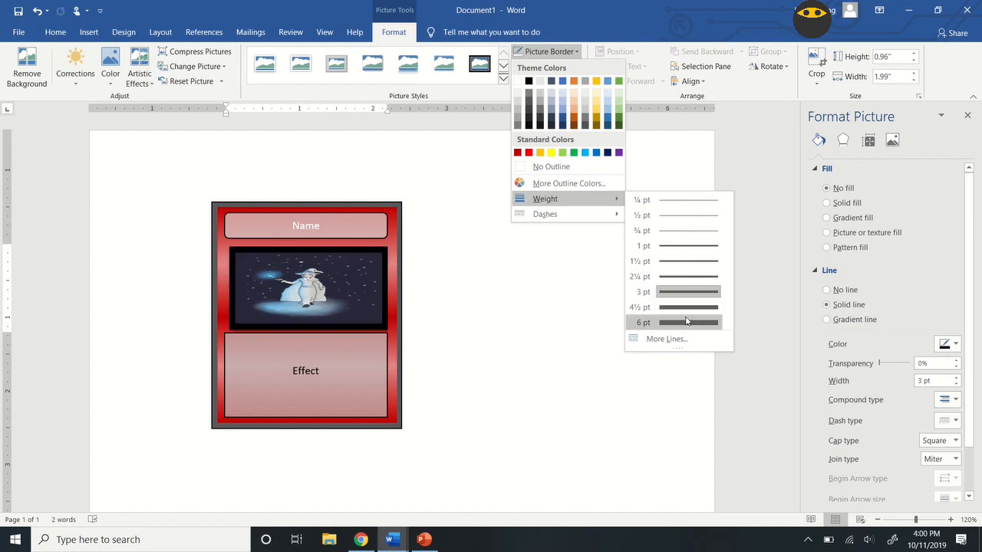
pyautogui.click(682, 261)
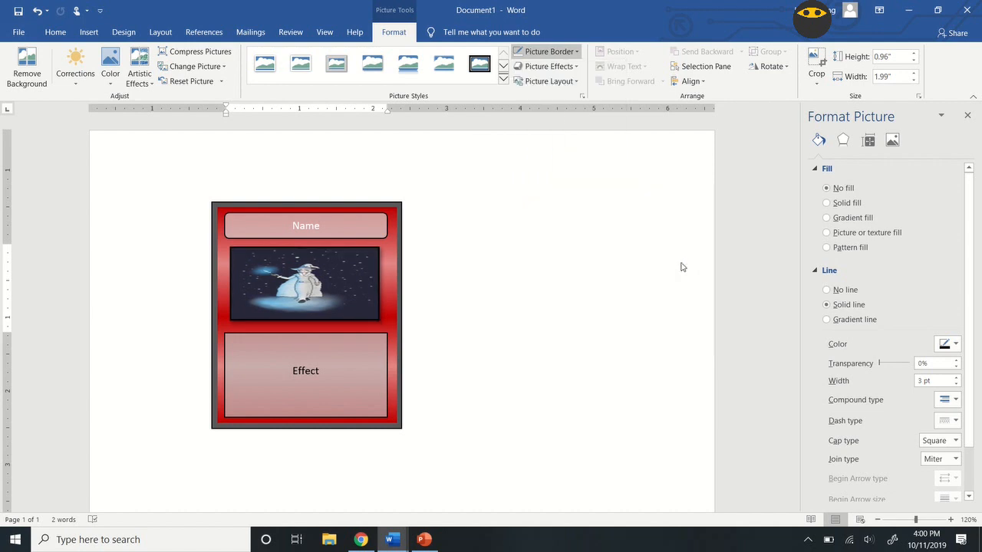
pyautogui.click(497, 299)
# Preview the No Shadow option on the wizard picture and look at the bevel effects
pyautogui.click(357, 260)
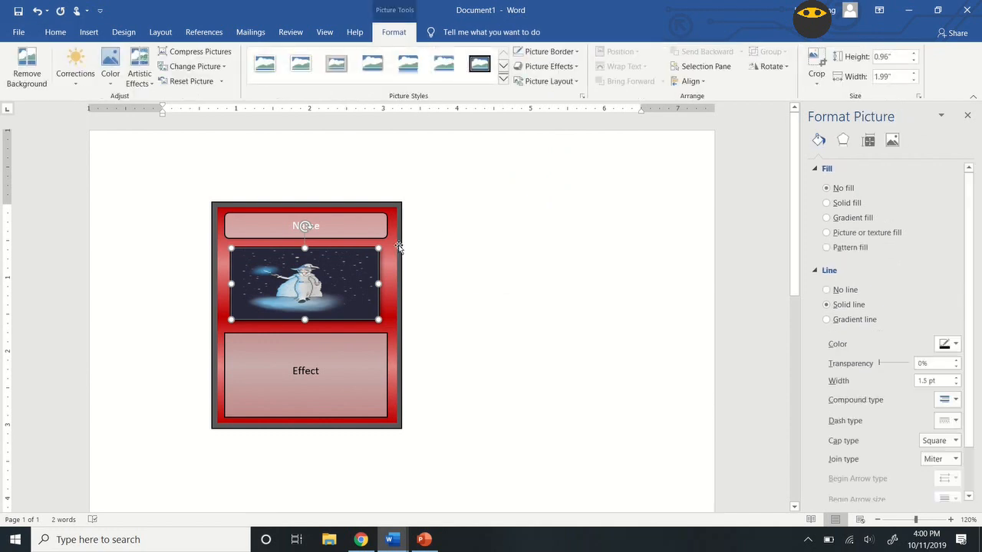
pyautogui.click(554, 69)
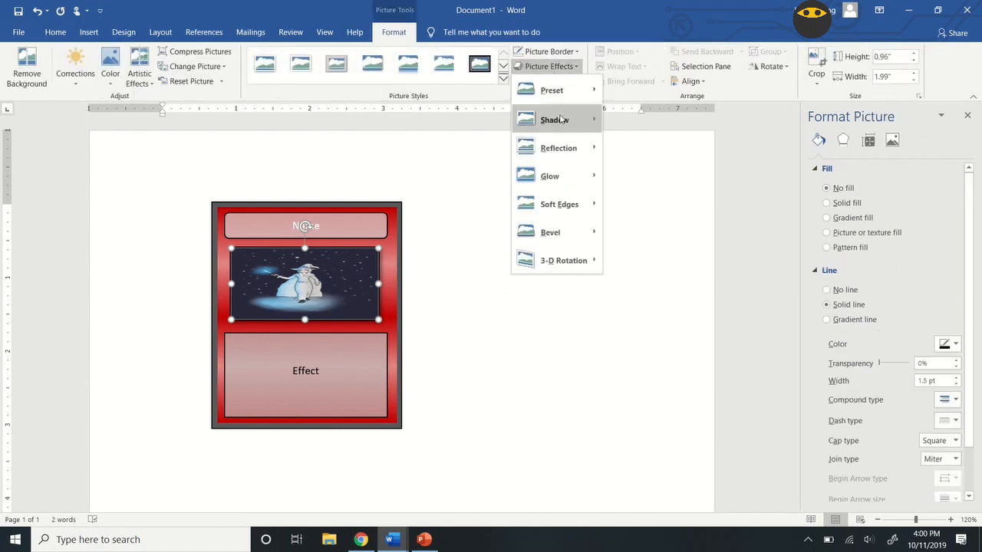
pyautogui.moveTo(561, 120)
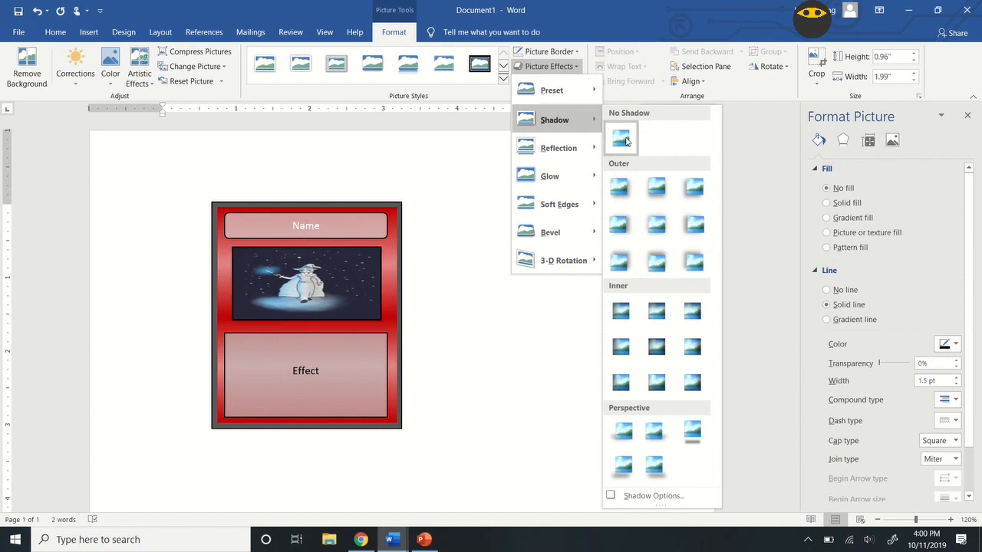
pyautogui.click(575, 225)
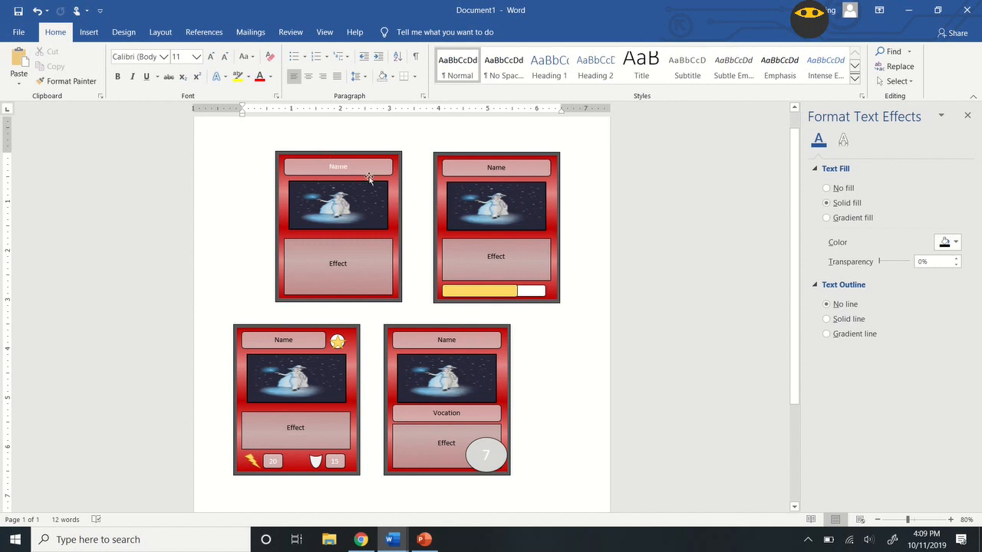
# Move the Effect box of the first card slightly up, closer to the wizard picture, and deselect it
pyautogui.click(383, 238)
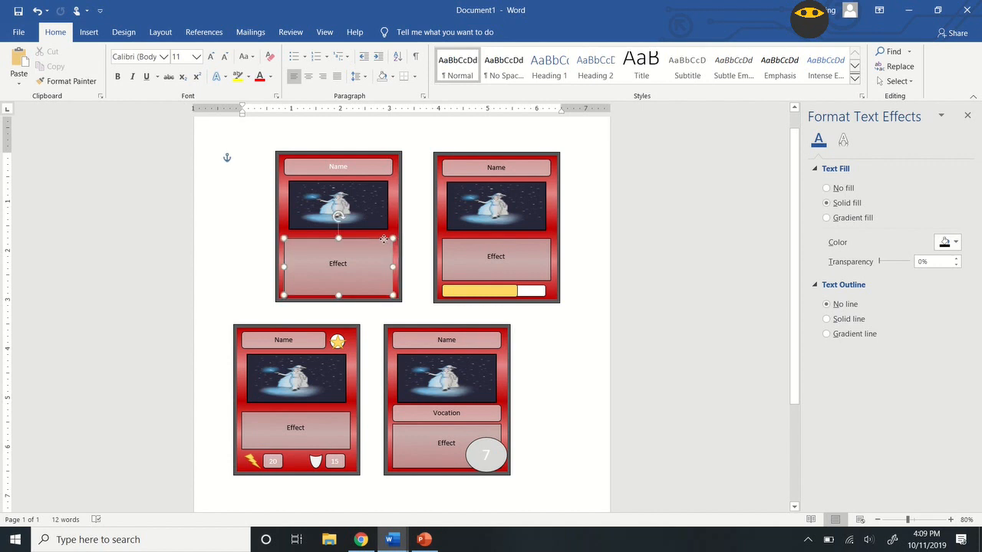
pyautogui.moveTo(383, 239)
pyautogui.mouseDown()
pyautogui.moveTo(336, 348)
pyautogui.moveTo(292, 346)
pyautogui.moveTo(585, 258)
pyautogui.moveTo(437, 307)
pyautogui.moveTo(353, 240)
pyautogui.moveTo(379, 227)
pyautogui.moveTo(381, 236)
pyautogui.mouseUp()
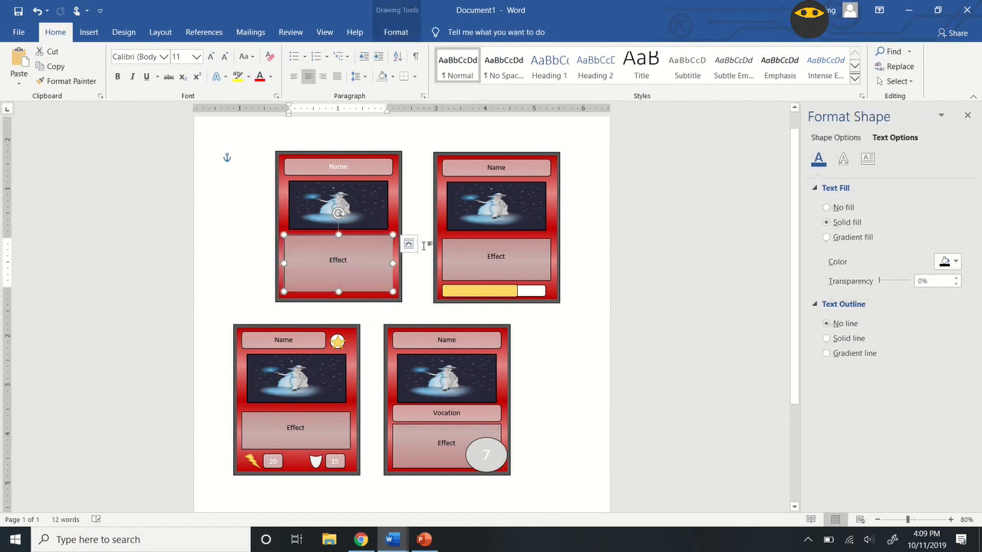
pyautogui.click(423, 247)
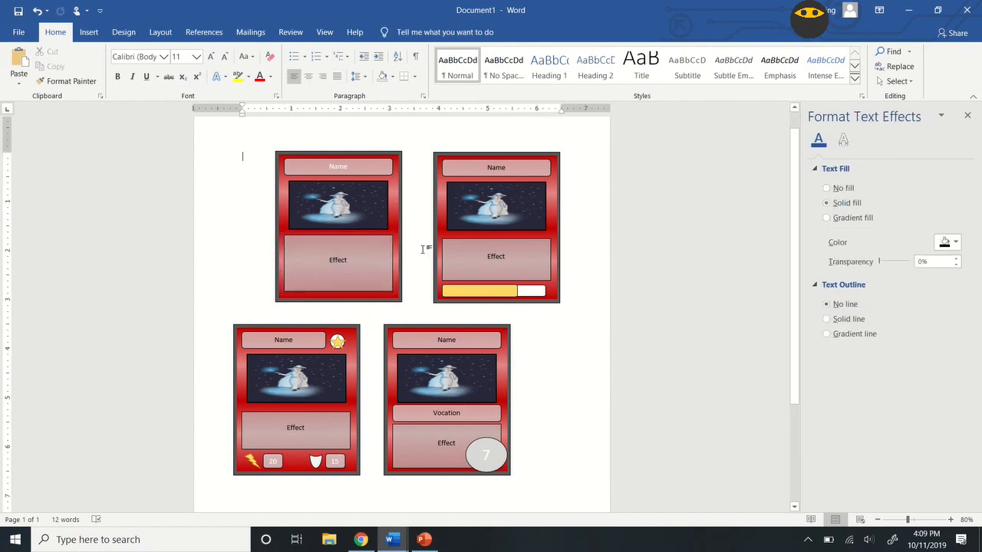